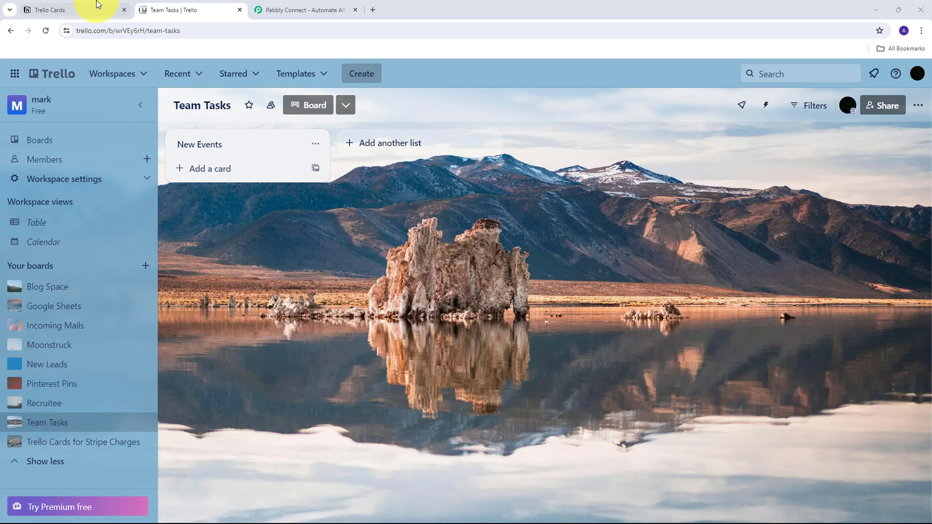
Review the Trello Cards table in Notion and the New Events list on the Team Tasks board in Trello
click(95, 9)
click(184, 10)
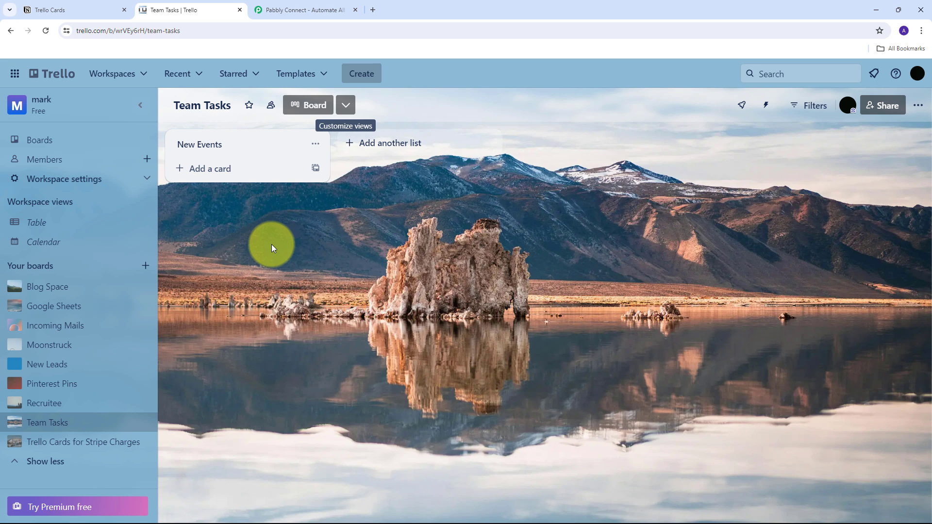
click(108, 9)
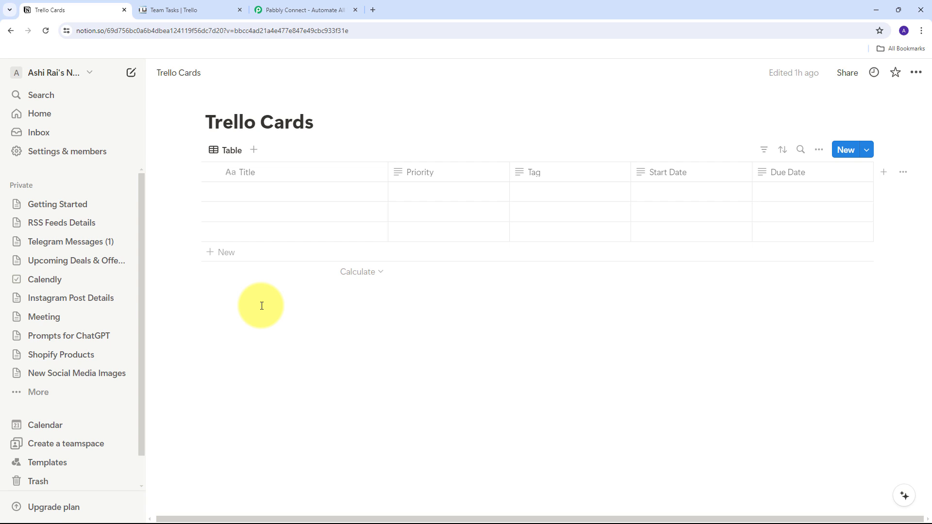
click(219, 9)
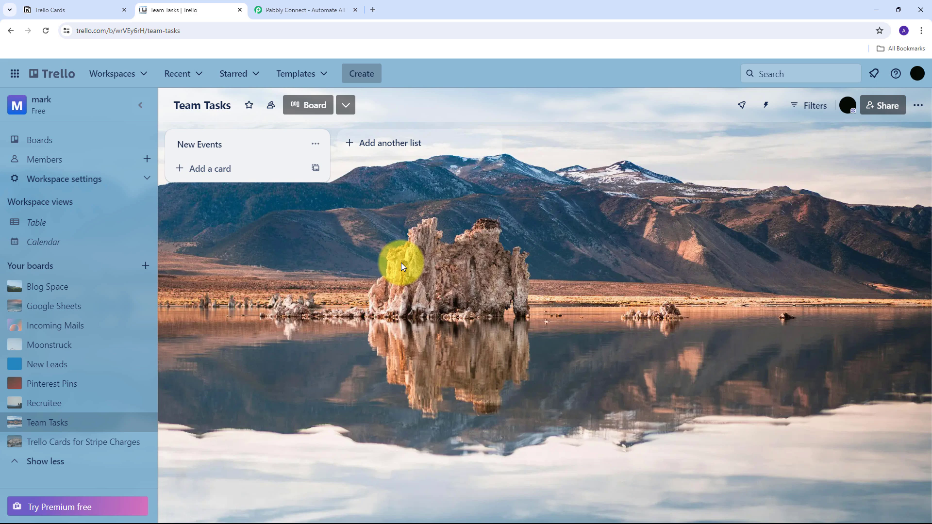
click(71, 10)
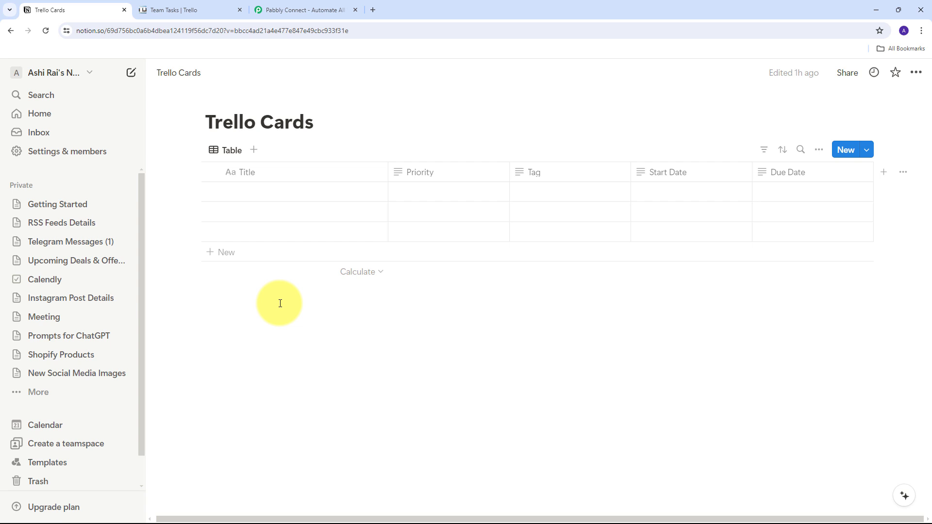
click(272, 10)
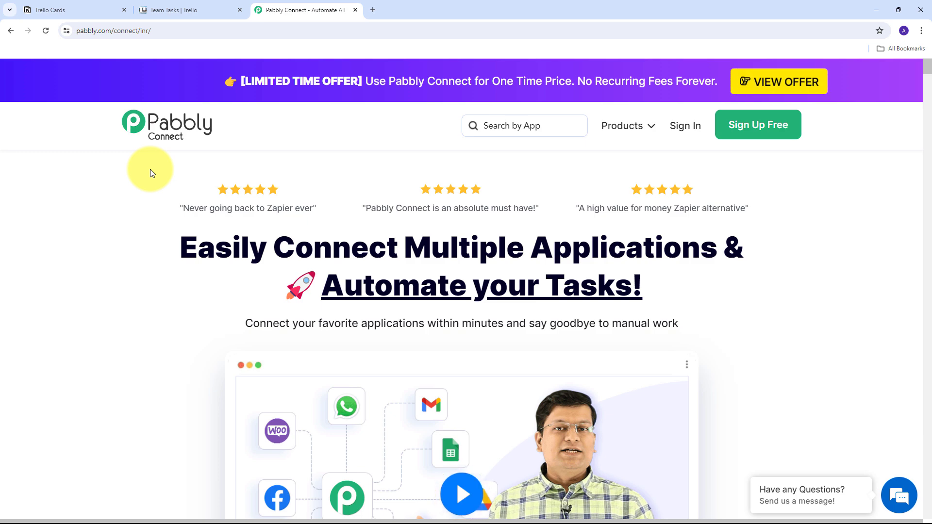
click(178, 10)
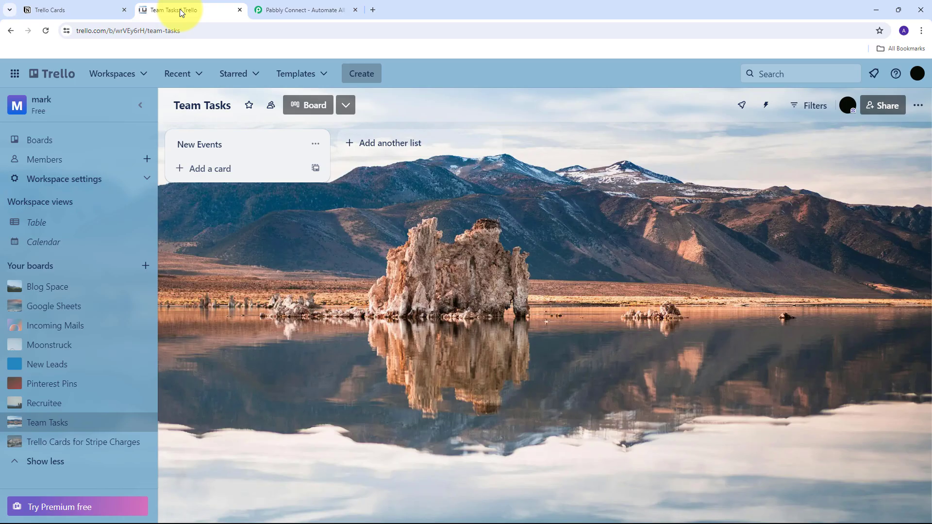
click(88, 9)
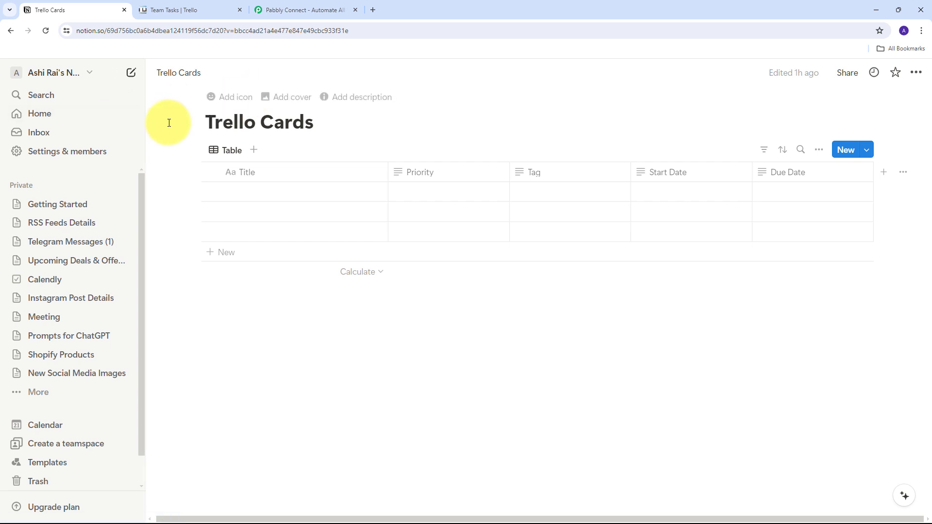
click(181, 9)
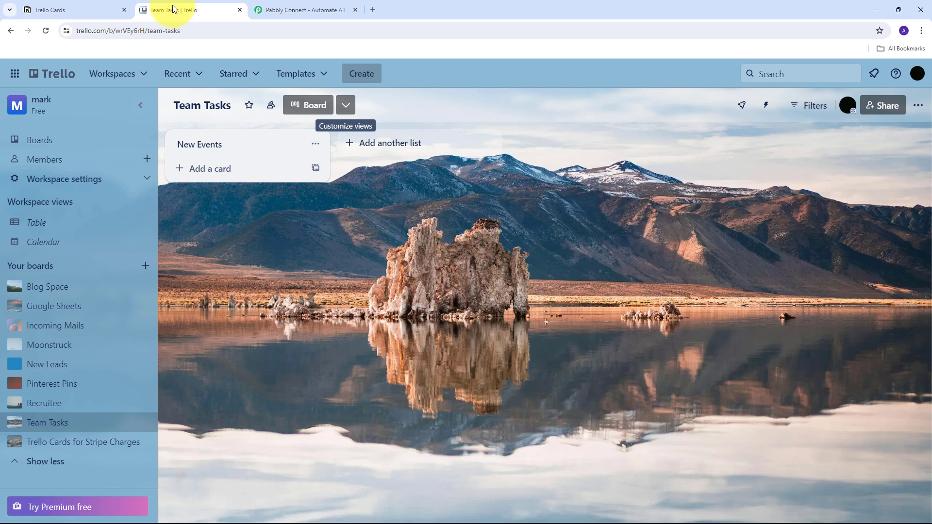
click(82, 7)
Switch to the Pabbly website, sign in and access the Pabbly Connect application
click(301, 9)
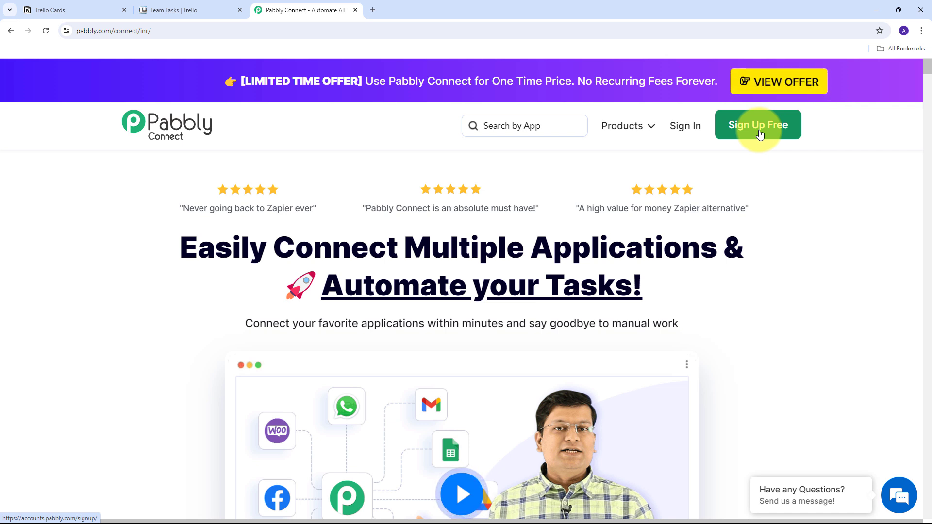
click(684, 127)
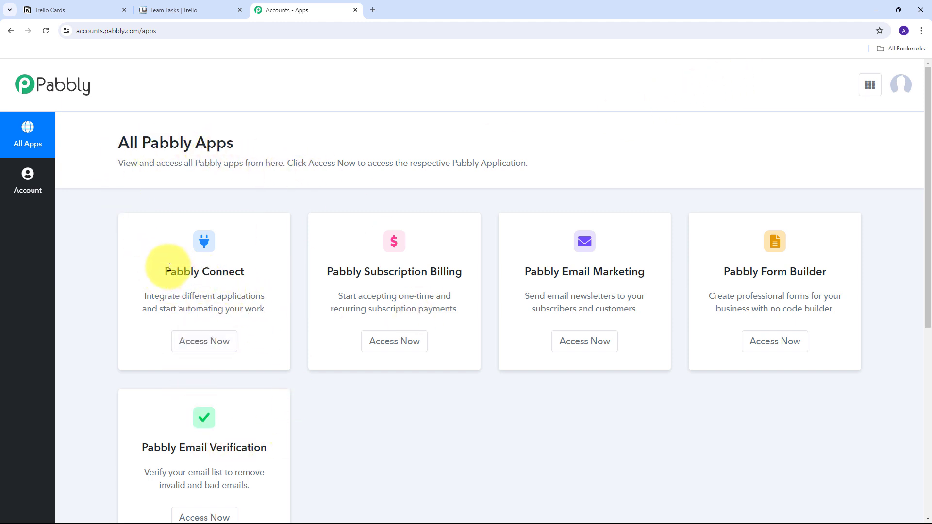
drag(169, 267, 244, 273)
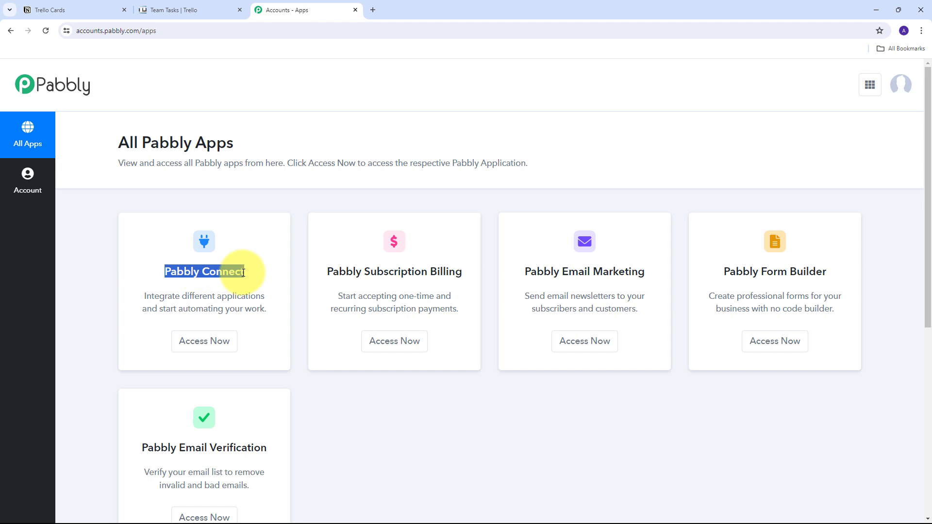
scroll(243, 272, down, 1)
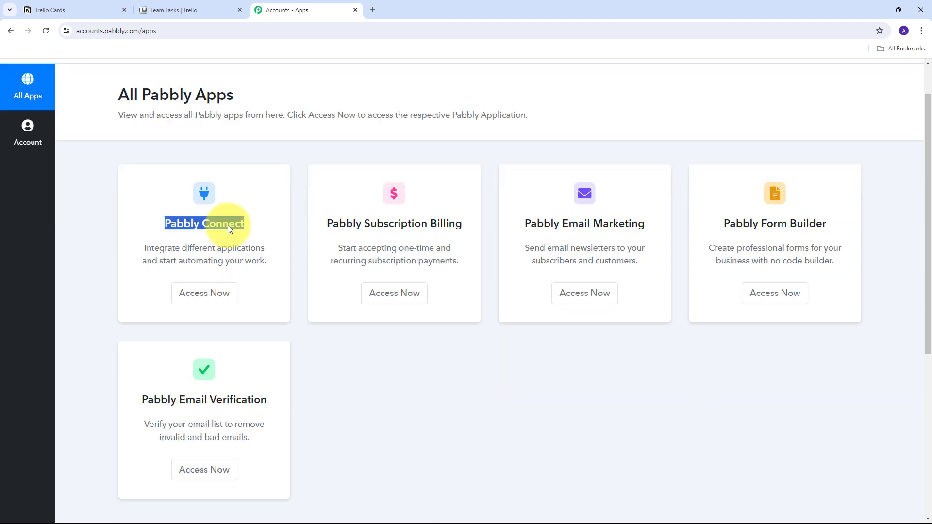
click(205, 294)
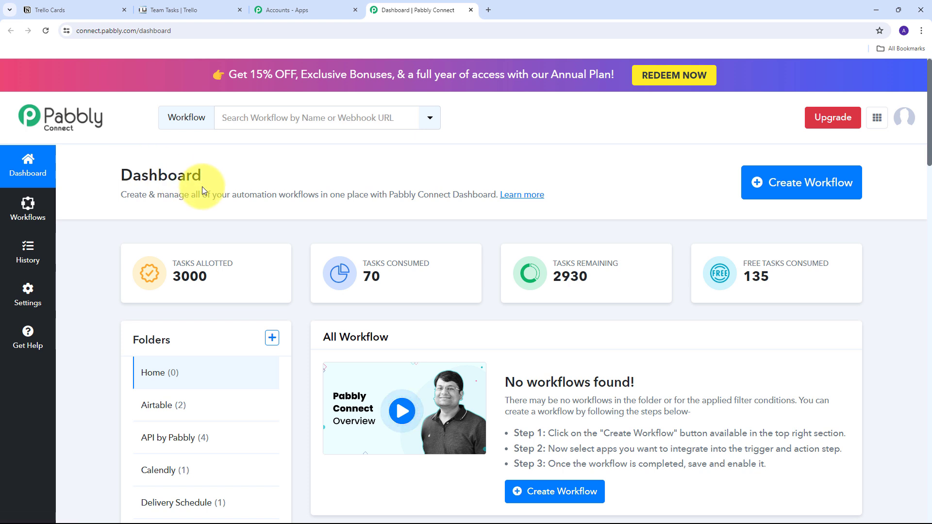
Create a workflow named "Create Notion Item from Trello Card" in the Home folder
click(786, 193)
click(359, 261)
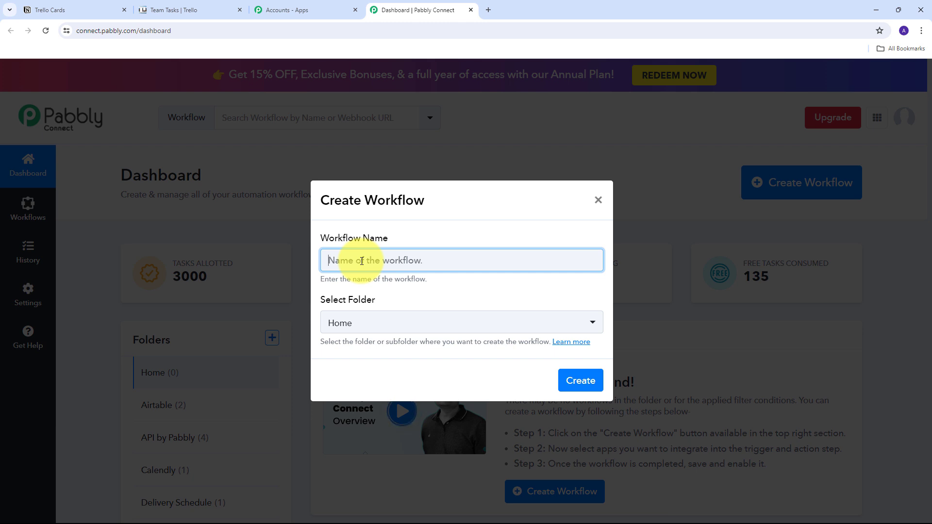
text(Create Notion Item from Trello Card)
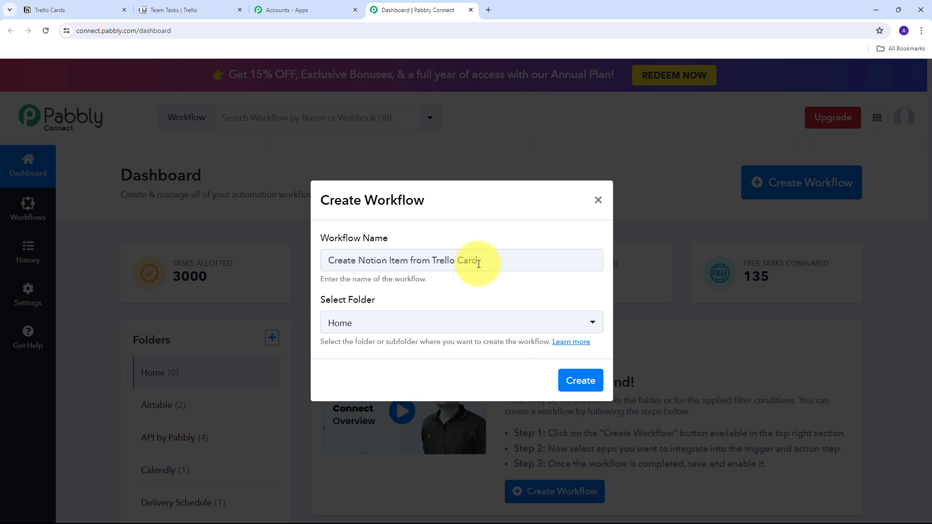
click(580, 380)
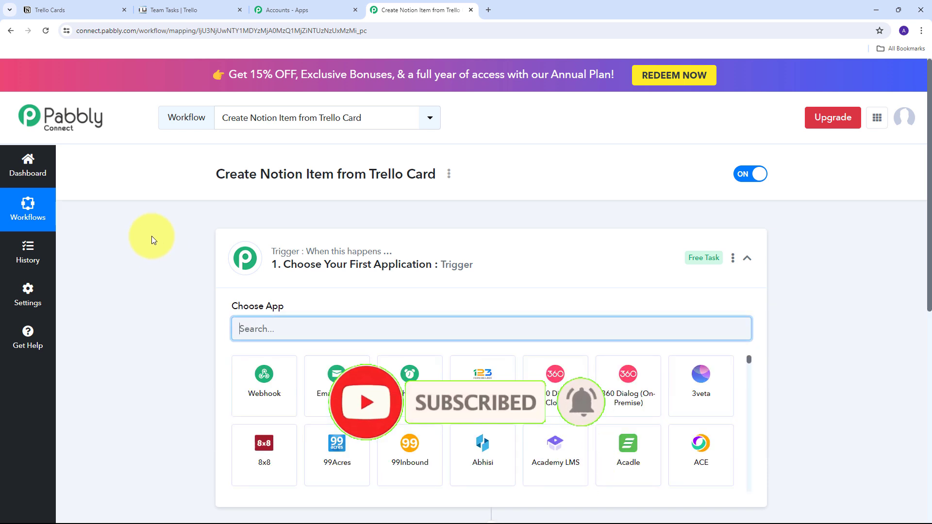
Set Trello as the workflow's trigger application with New Card as the trigger event
scroll(151, 236, down, 3)
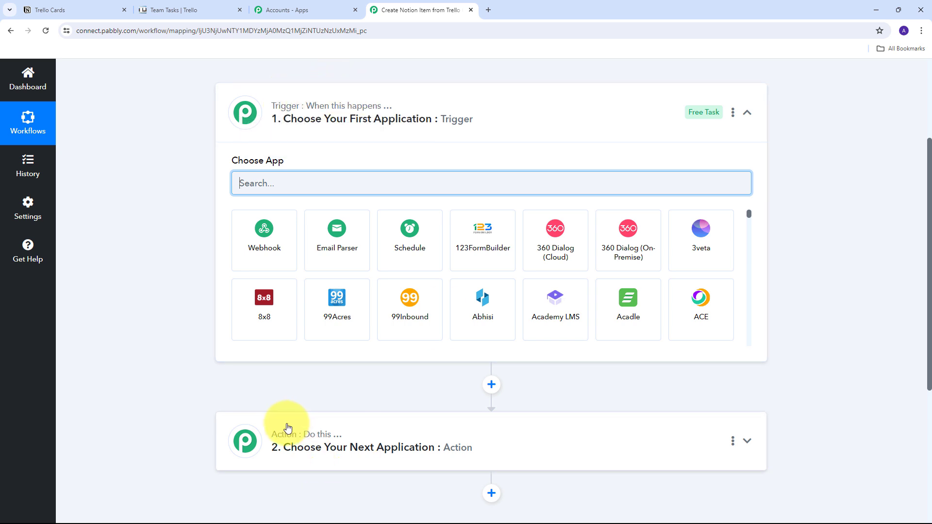
mouse_move(282, 113)
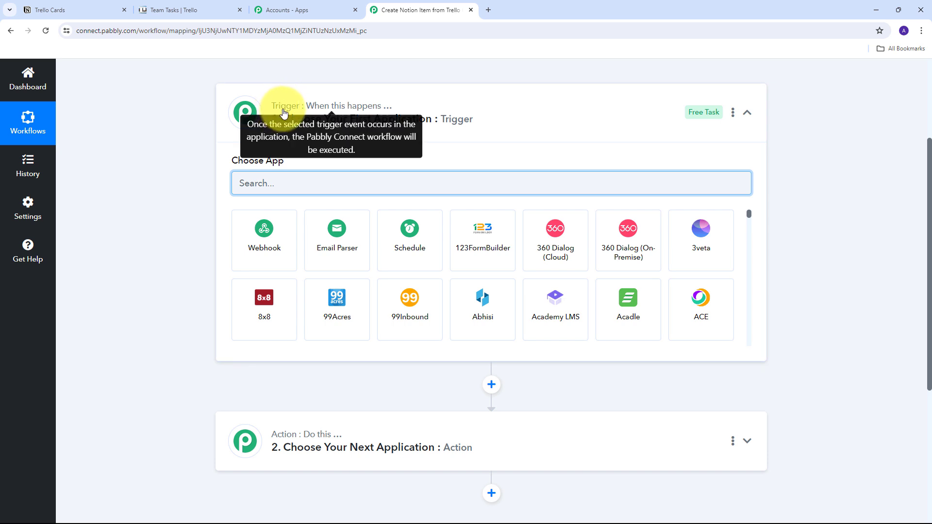
mouse_move(288, 441)
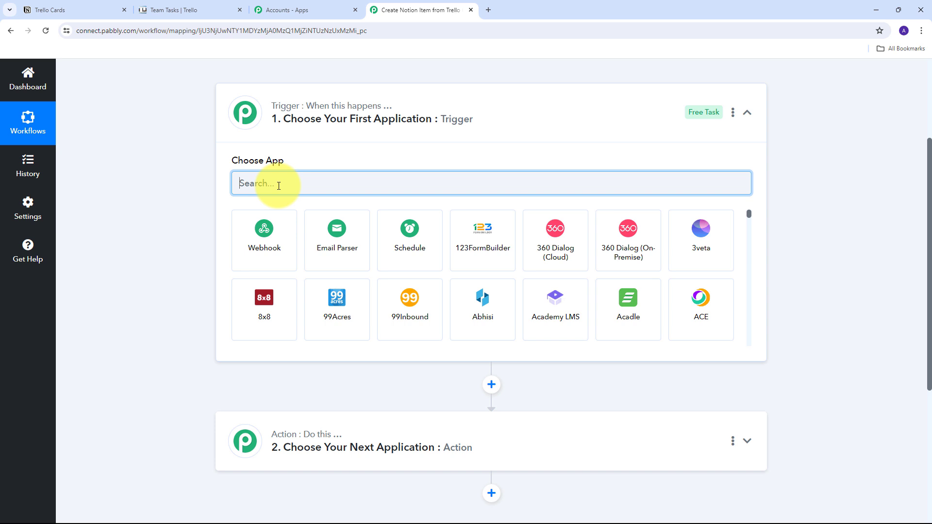
text(Trello)
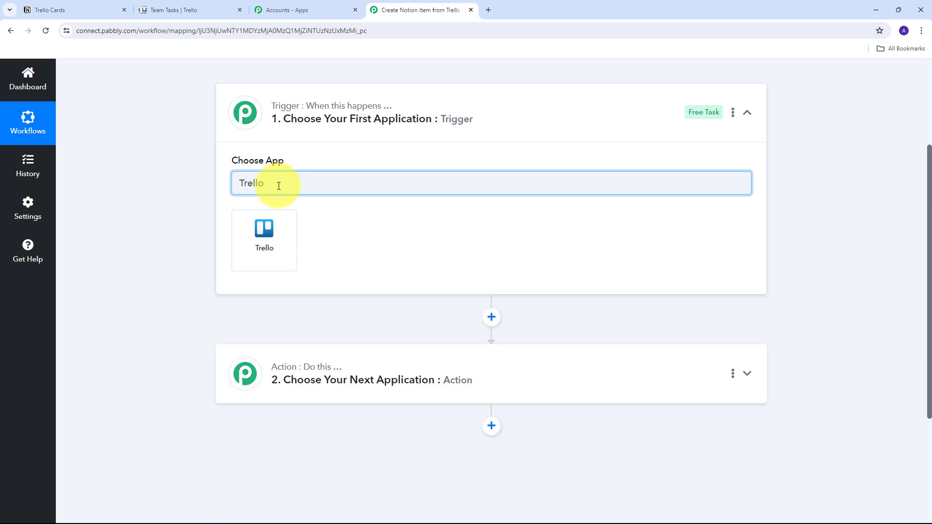
click(275, 232)
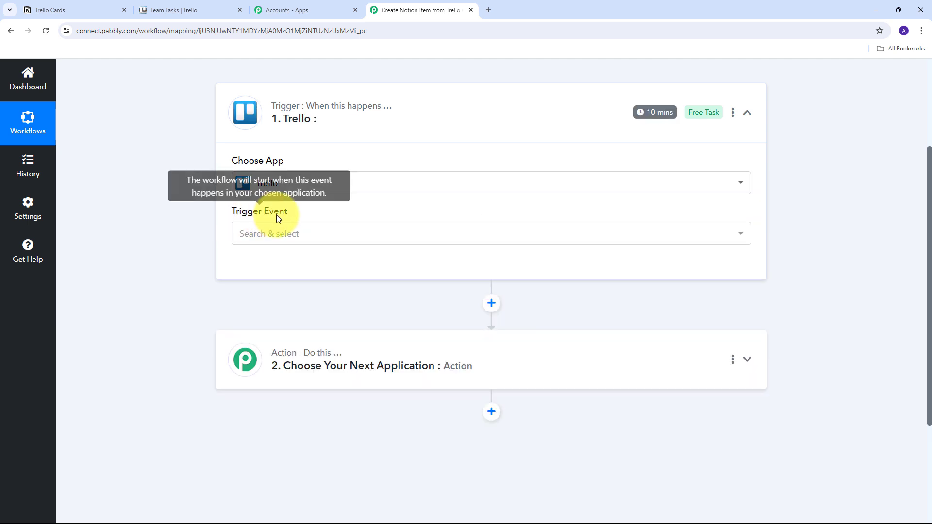
click(474, 243)
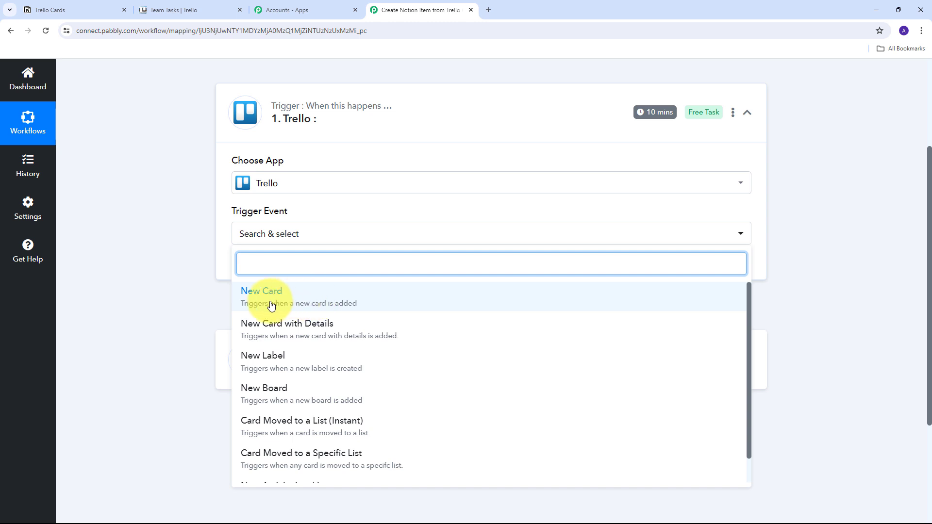
click(291, 297)
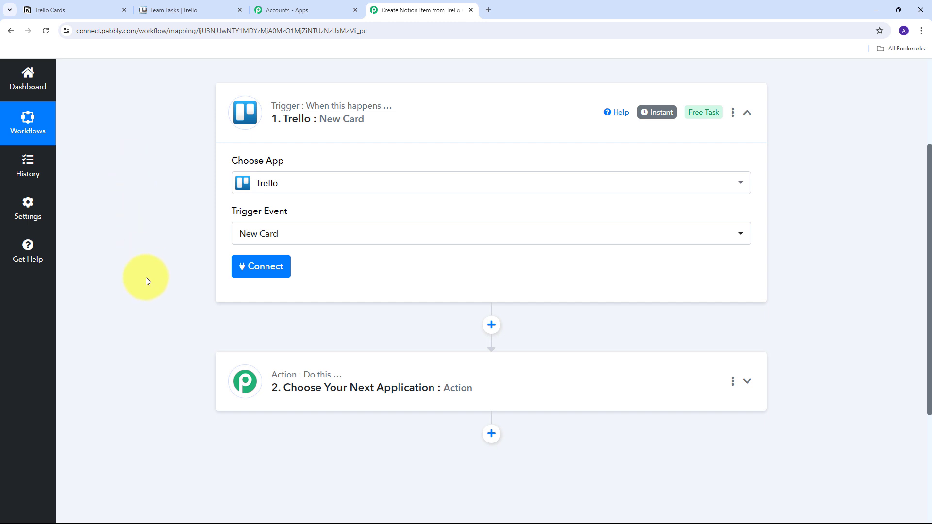
Start connecting the trigger to Trello by choosing to add a new connection
click(273, 270)
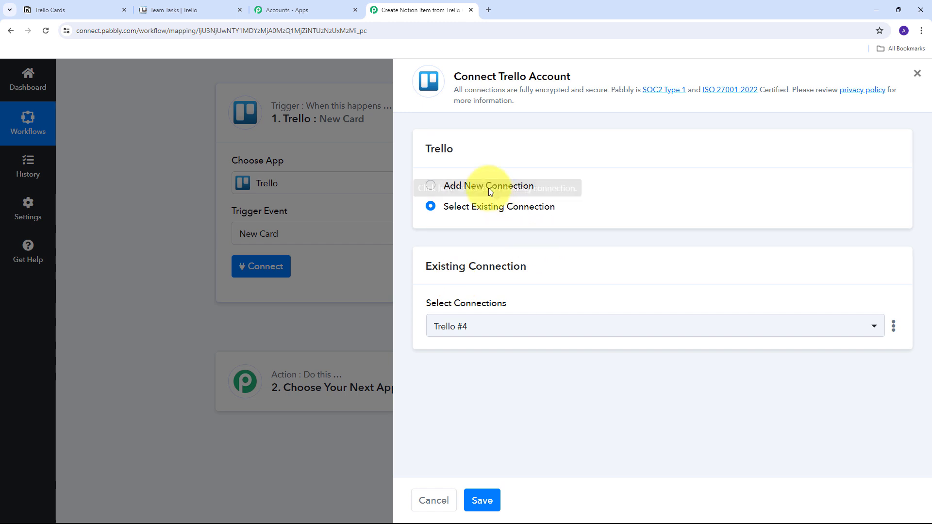
click(481, 188)
scroll(534, 228, down, 3)
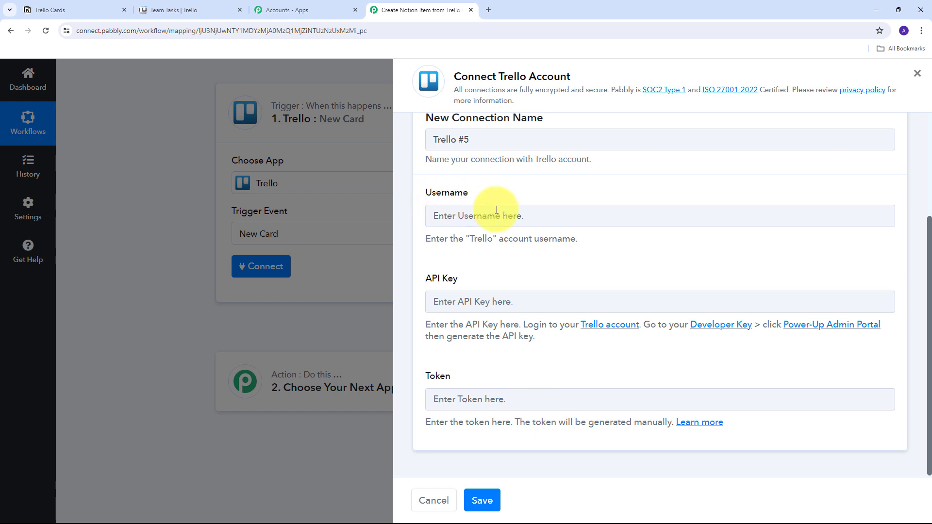
Copy the account username from the Trello profile and enter it as the username of the new Trello connection
click(185, 13)
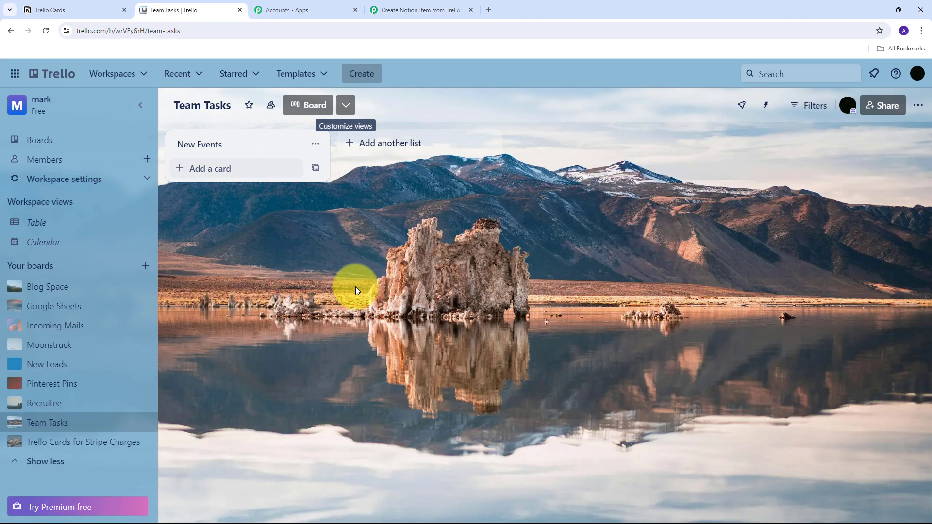
click(915, 75)
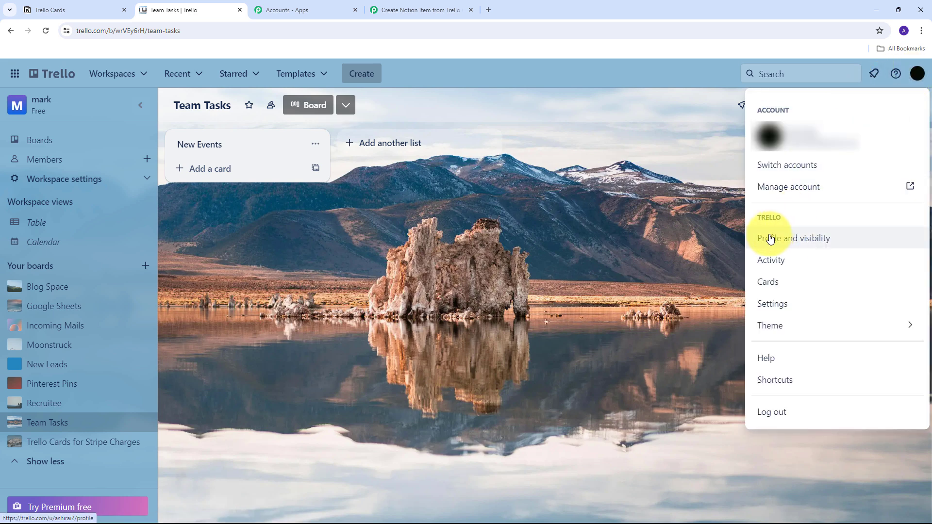
click(799, 243)
scroll(514, 249, down, 3)
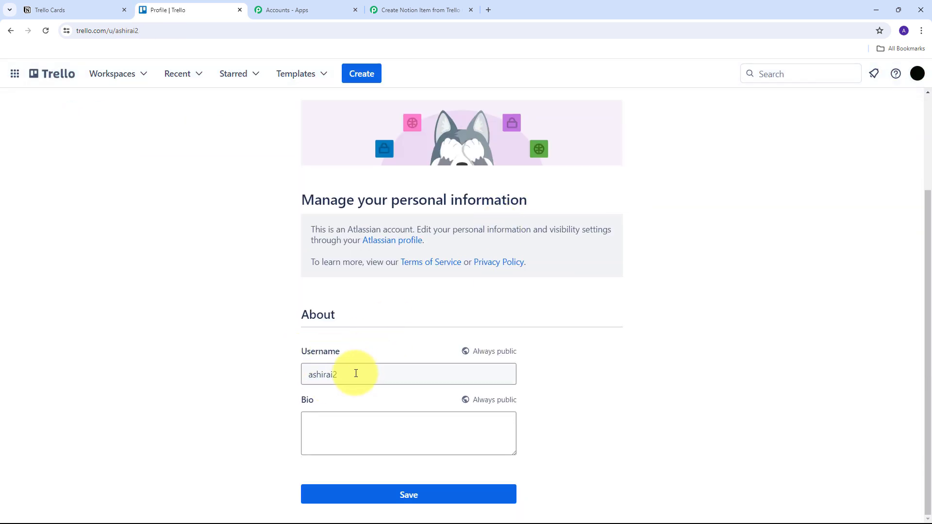
drag(355, 372, 303, 374)
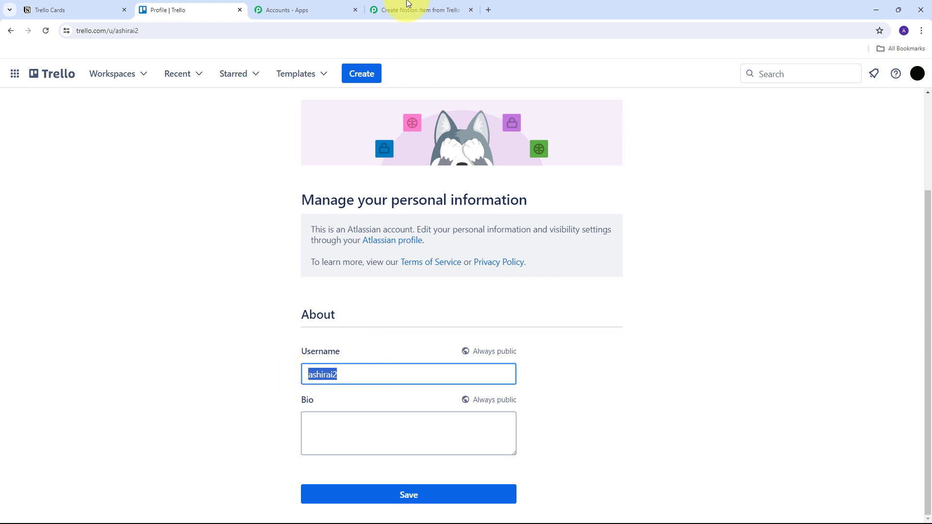
click(415, 10)
click(478, 218)
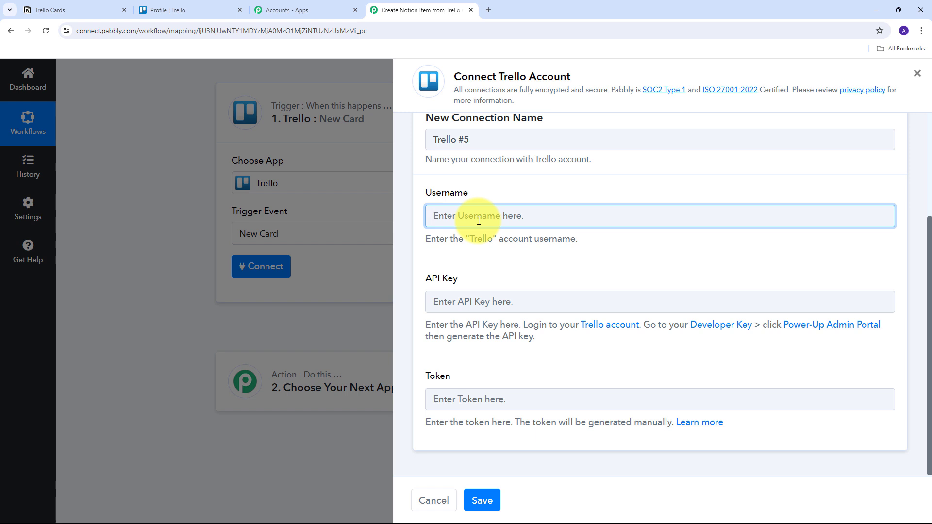
text(ashirai2)
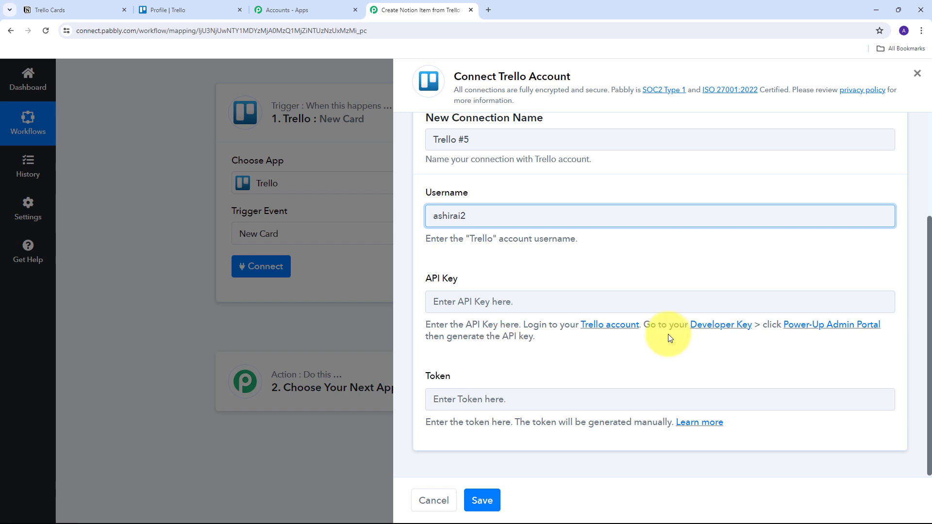
Copy the personal key from Trello's Developer API Keys page and paste it as the Trello connection's API key
click(717, 326)
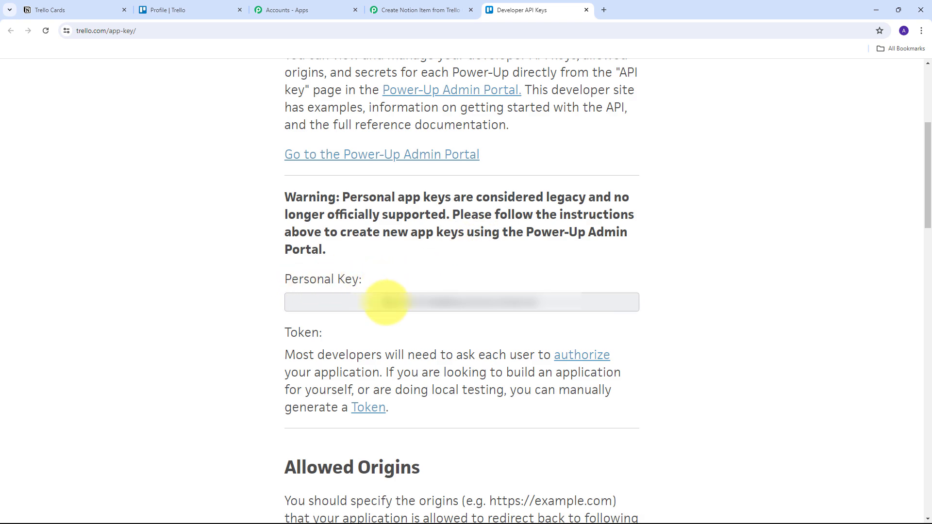
drag(386, 301, 544, 301)
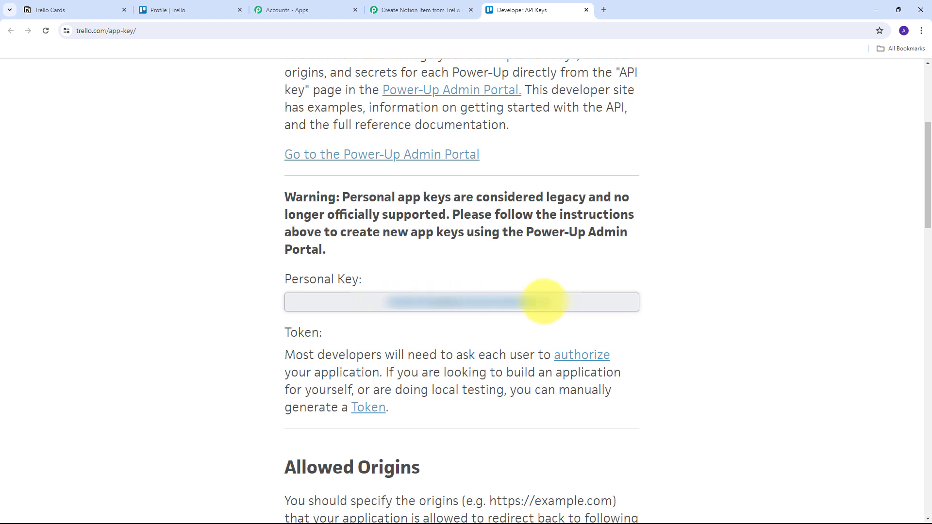
key(ctrl+c)
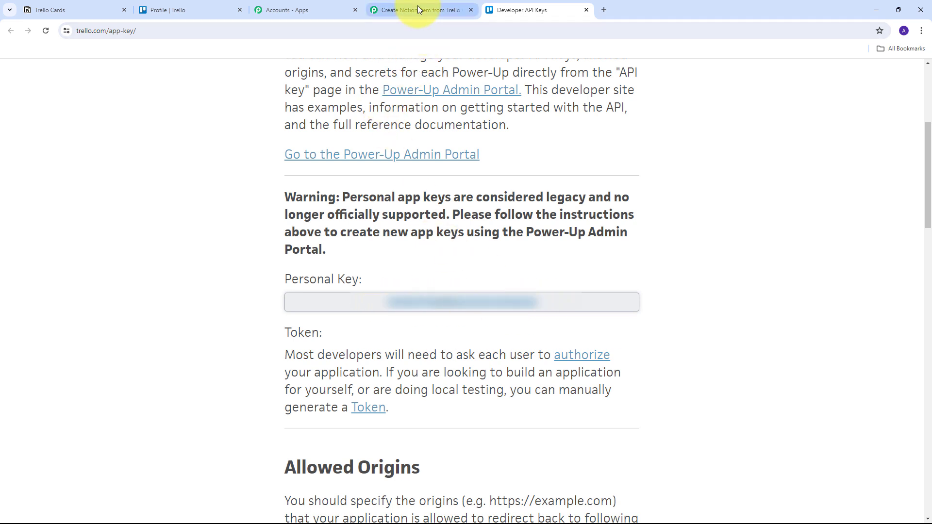
click(418, 9)
click(551, 301)
key(ctrl+v)
click(470, 301)
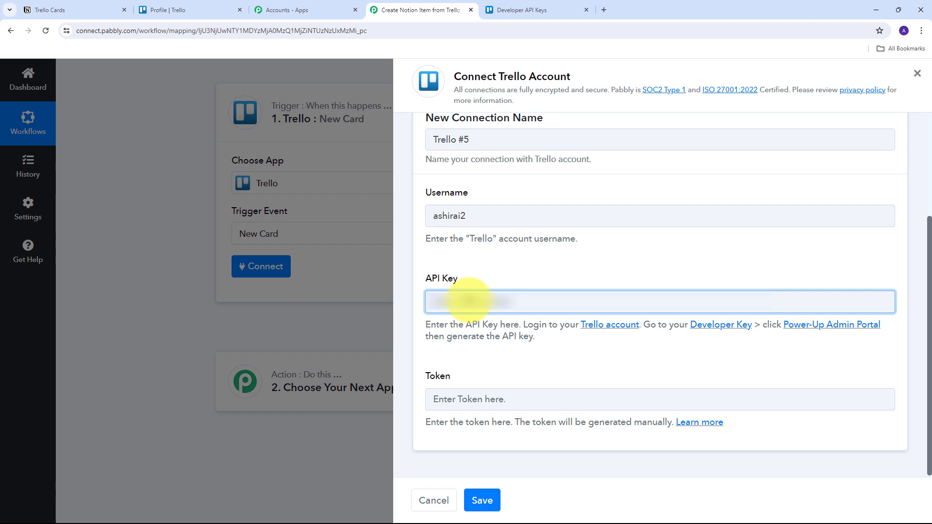
Paste the personal key into the Trello connection's API Key field, and generate and authorize a token from Trello's Developer API Keys page
key(ctrl+v)
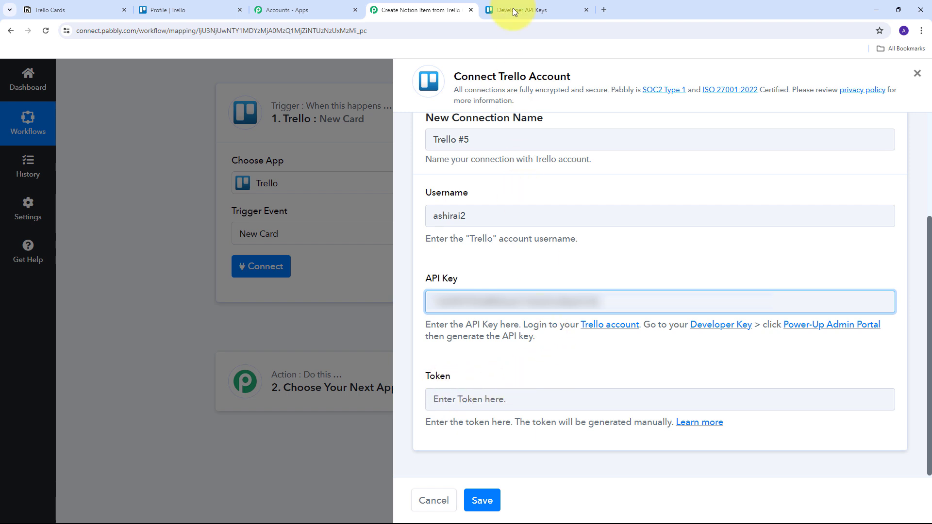
click(528, 7)
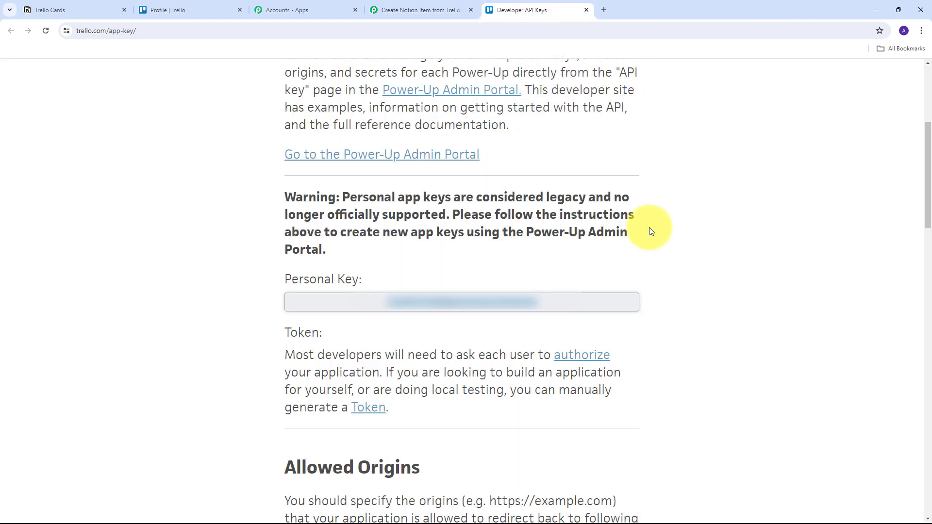
click(369, 407)
scroll(572, 278, down, 10)
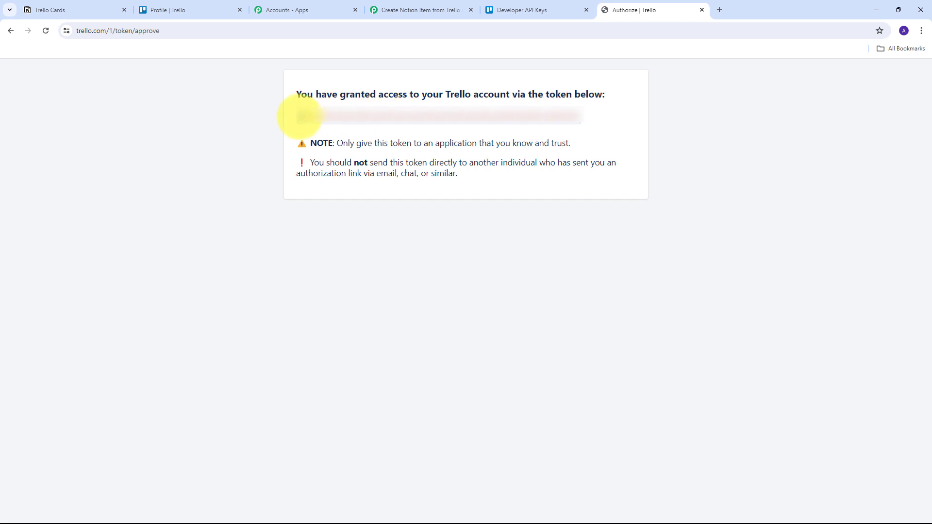
Copy the granted Trello access token, paste it into the connection's Token field, and save the connection
drag(299, 116, 610, 123)
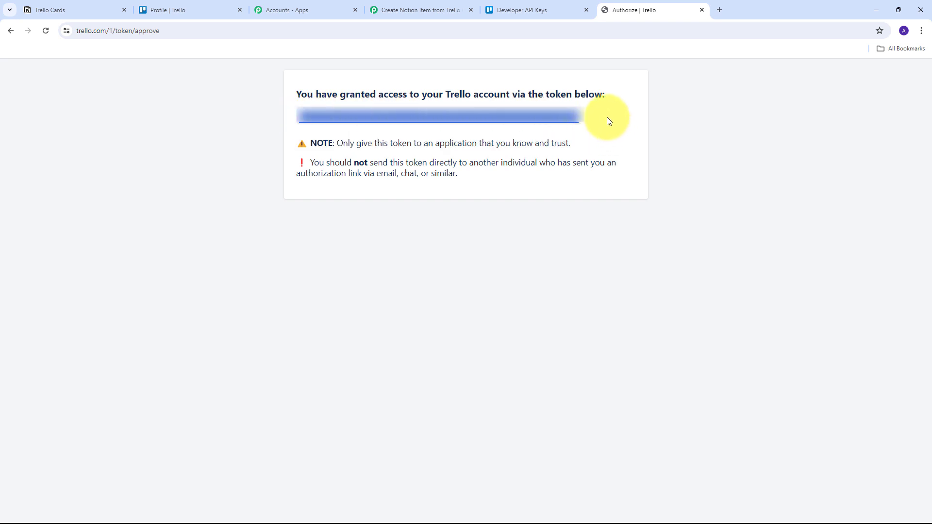
click(416, 10)
click(445, 397)
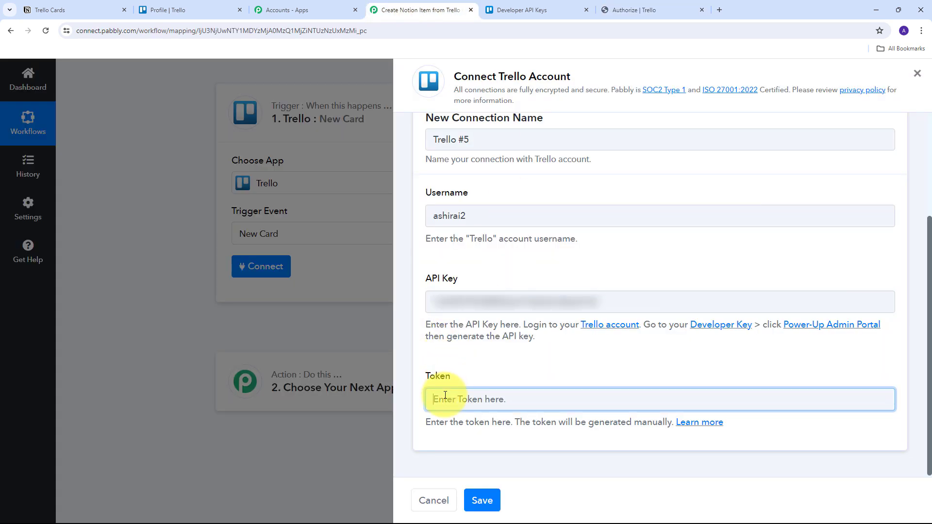
key(ctrl+v)
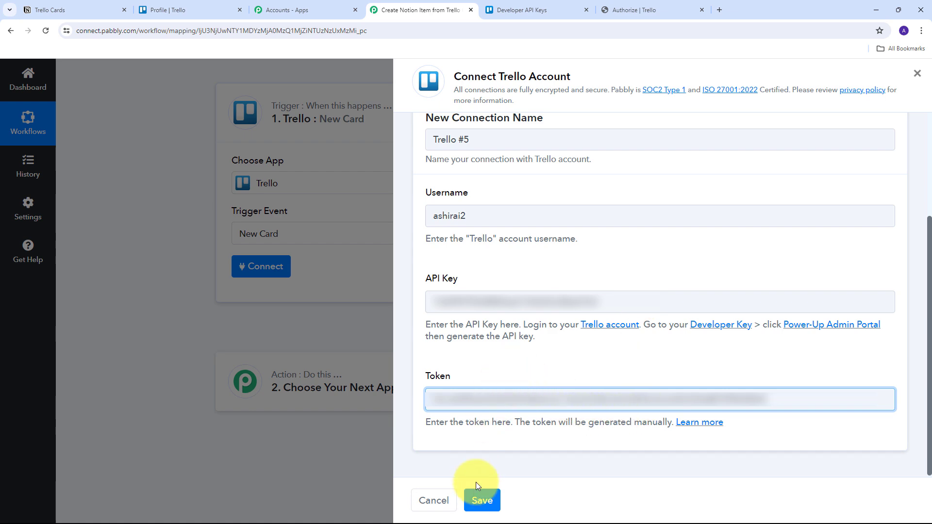
click(481, 500)
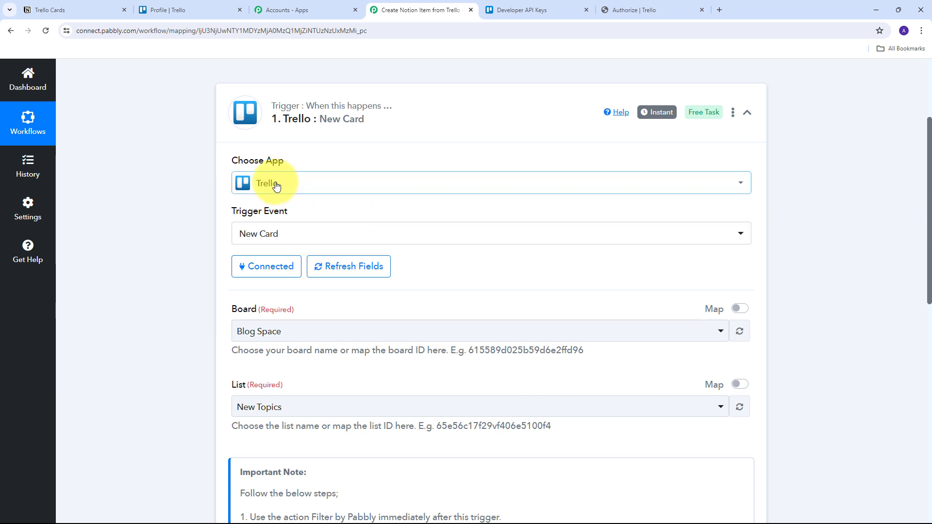
Switch to Trello and open the Team Tasks board from the first workspace
scroll(171, 193, down, 2)
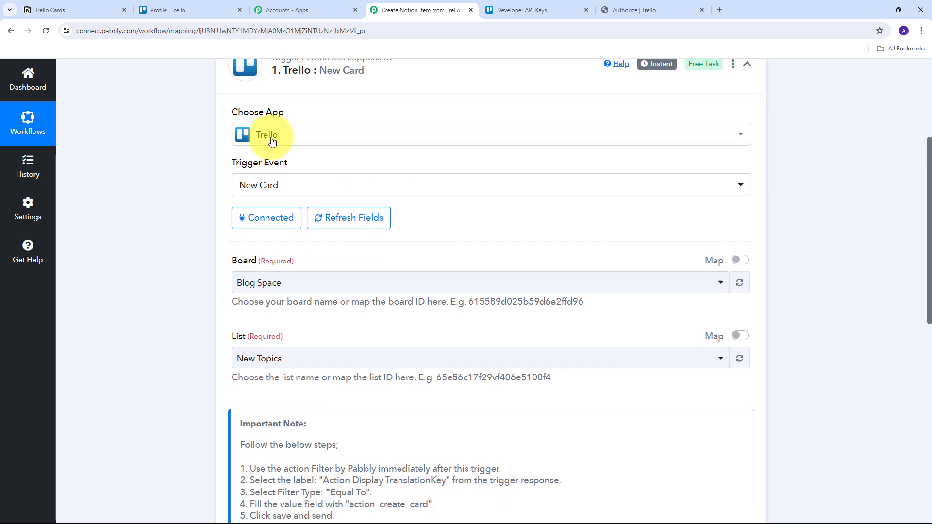
scroll(417, 180, down, 3)
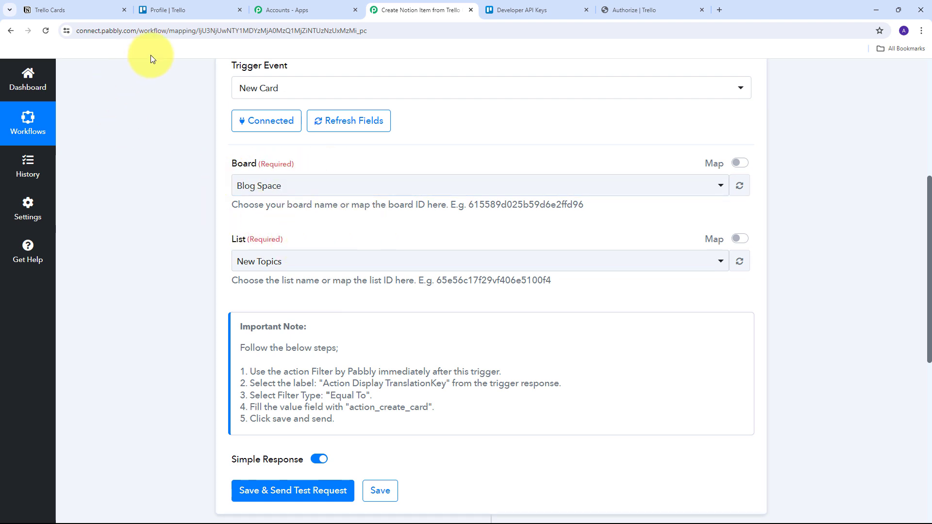
click(176, 9)
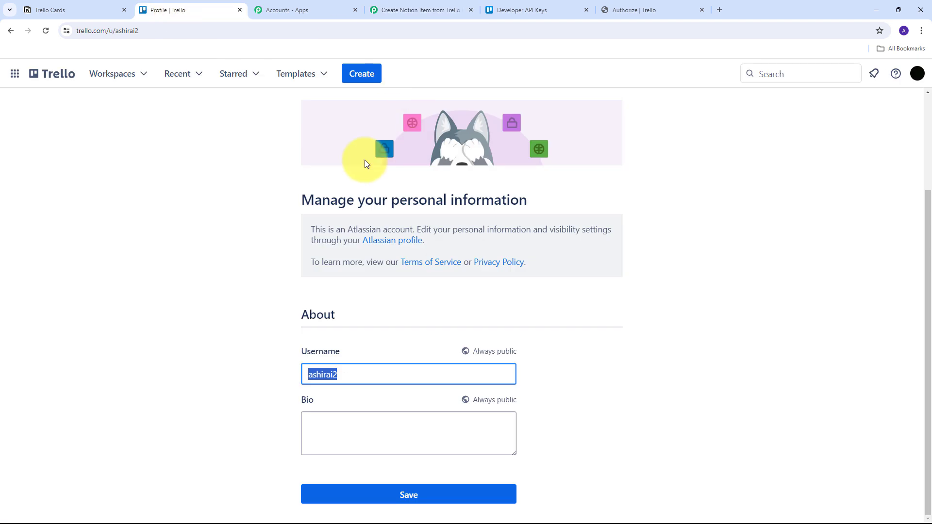
click(108, 78)
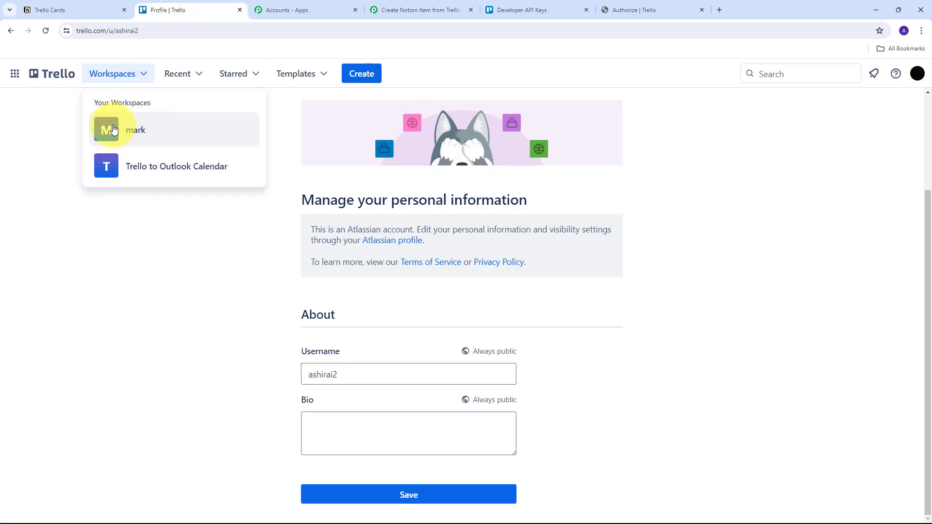
click(136, 133)
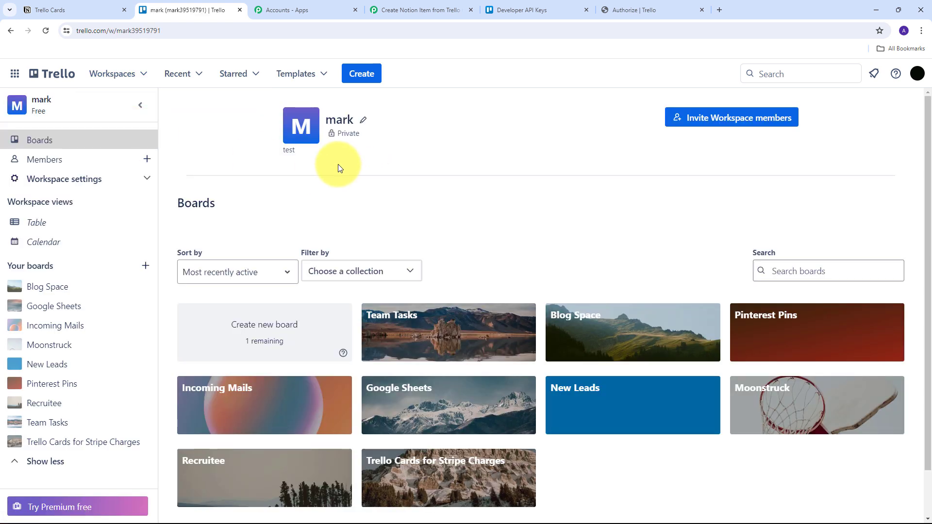
scroll(470, 173, down, 1)
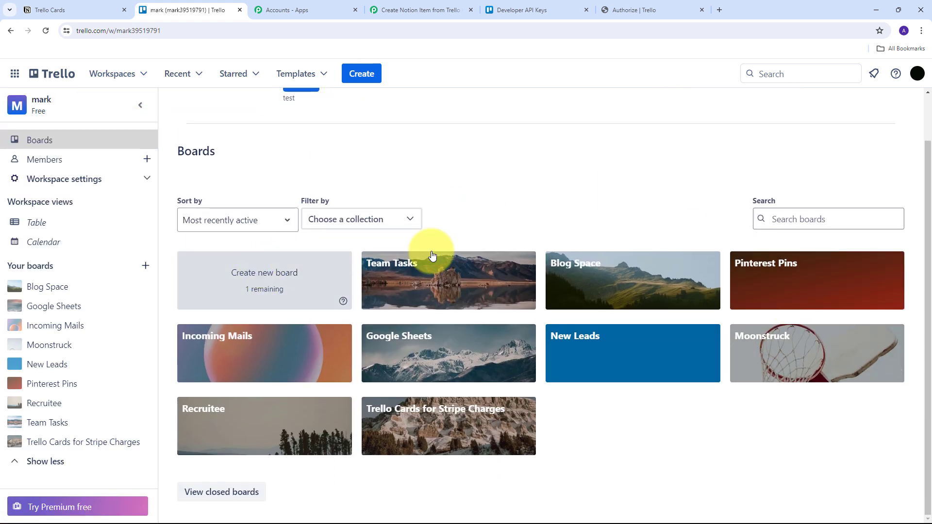
click(418, 276)
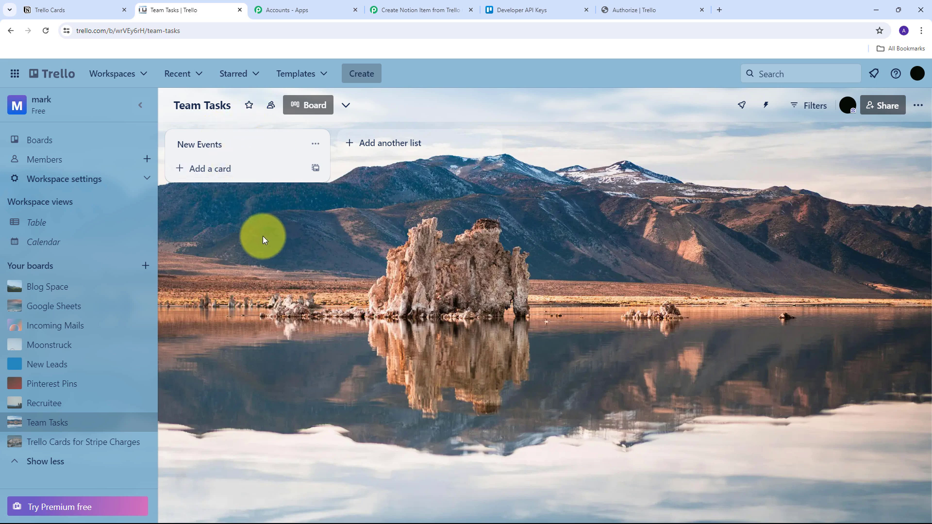
Back in the Pabbly Connect workflow, set the trigger's board to Team Tasks and its list to New Events
click(410, 10)
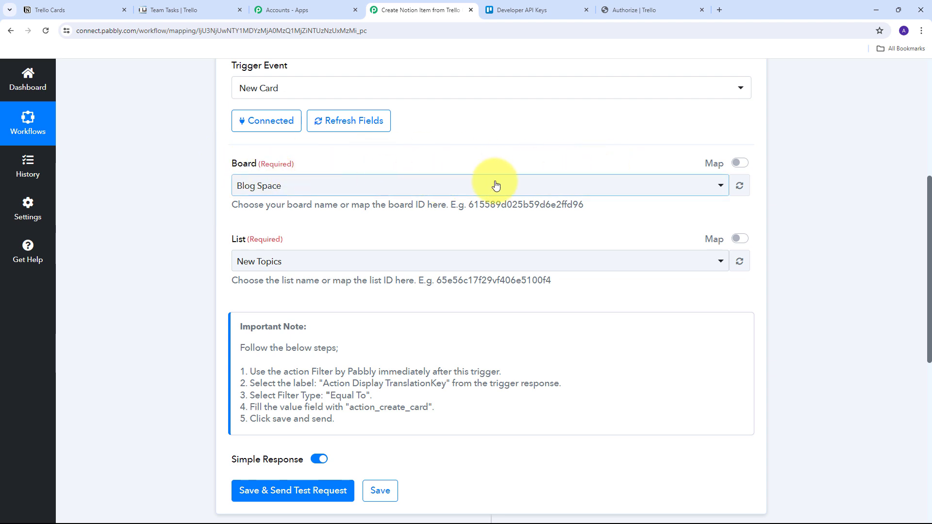
click(442, 183)
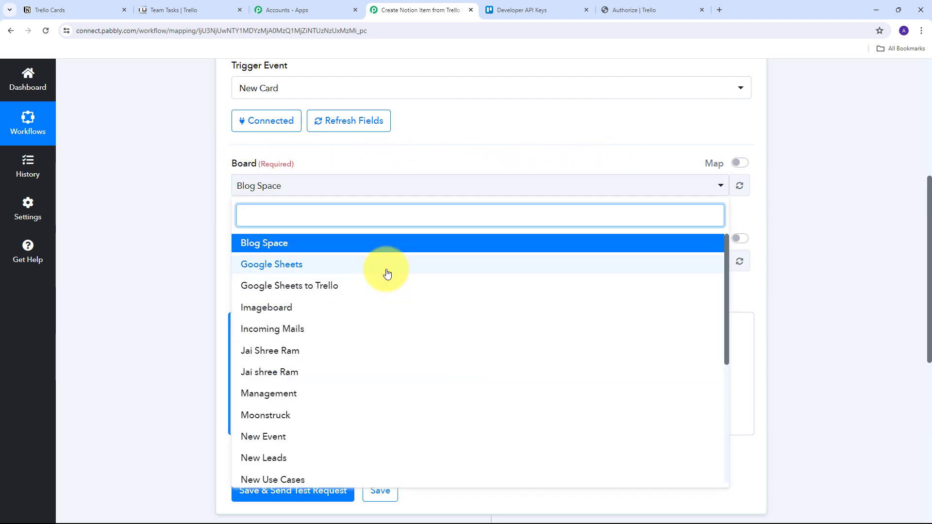
scroll(385, 270, down, 4)
scroll(385, 270, down, 1)
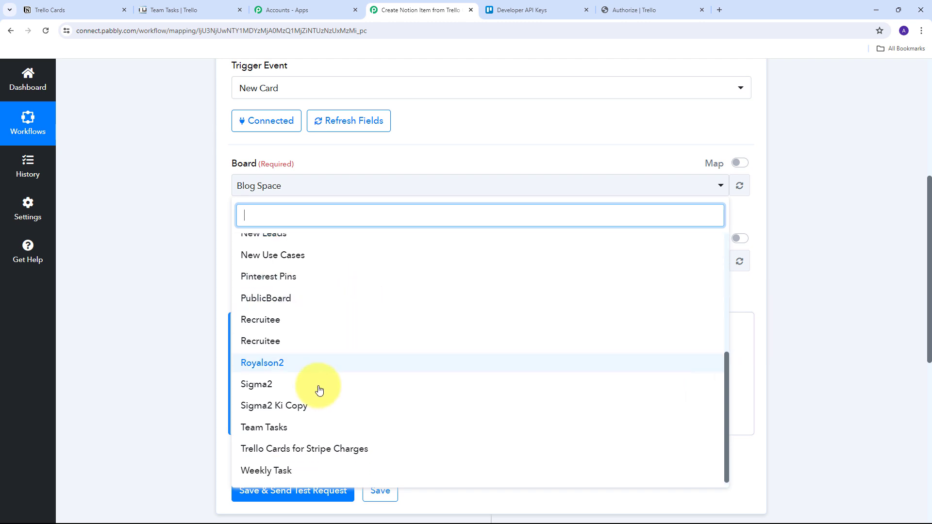
click(272, 432)
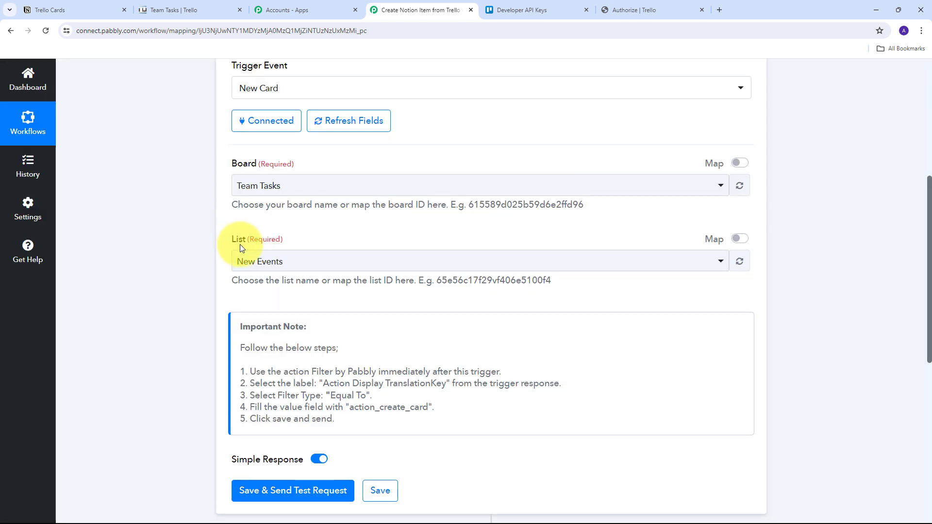
click(461, 261)
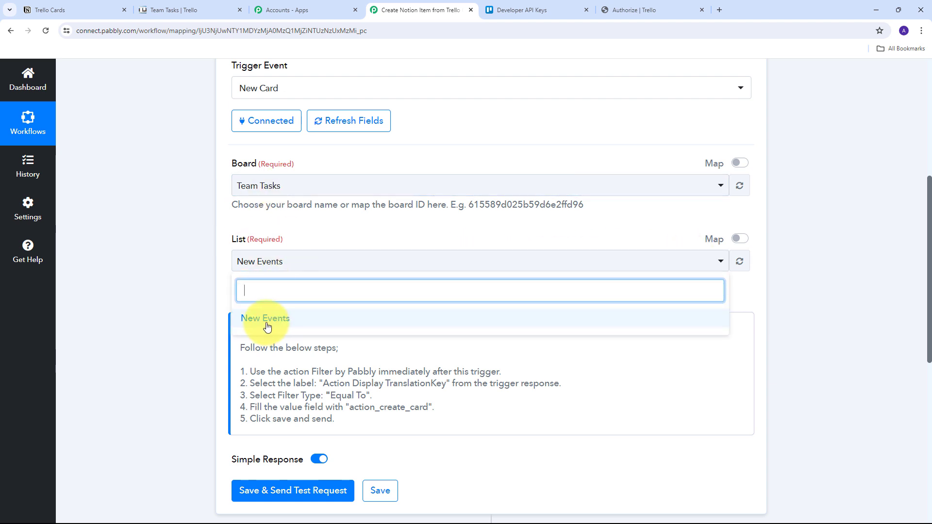
click(267, 323)
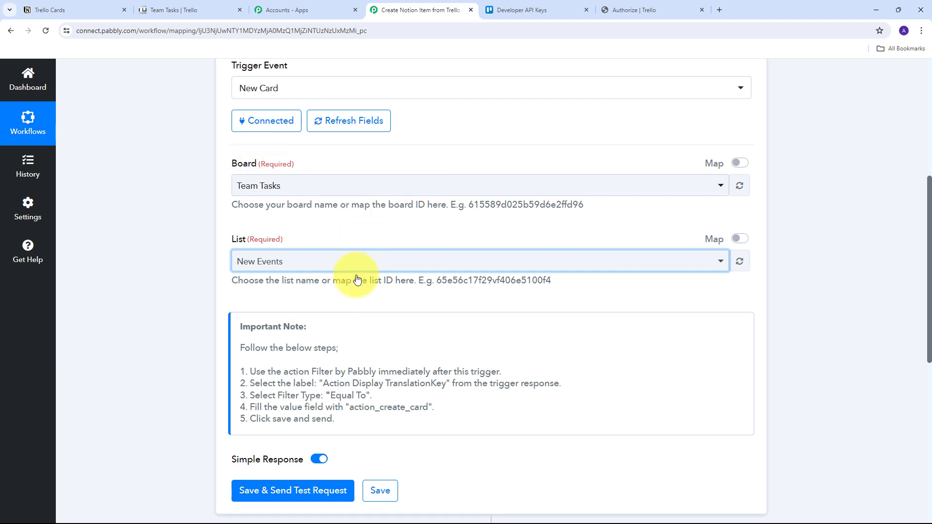
Read the trigger's Important Note on adding a Filter by Pabbly action, including its label, filter type and value
scroll(400, 285, down, 1)
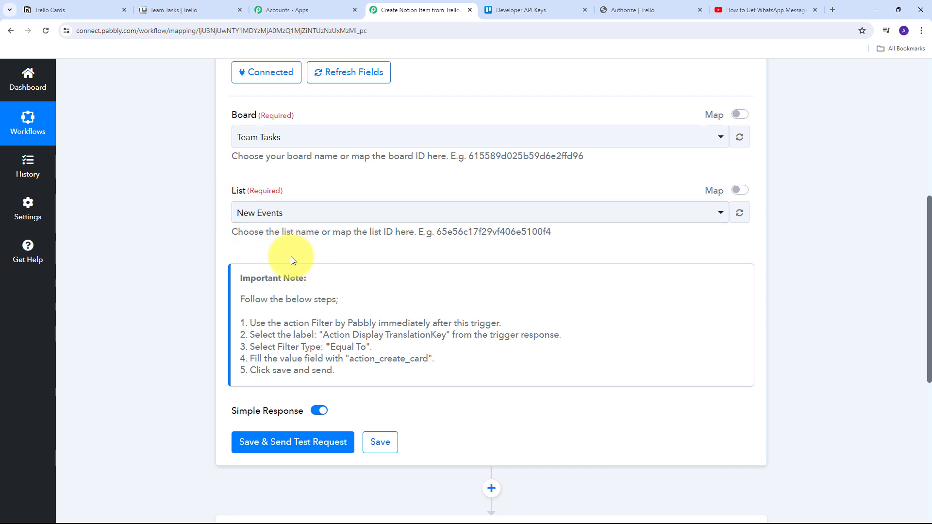
scroll(293, 259, down, 1)
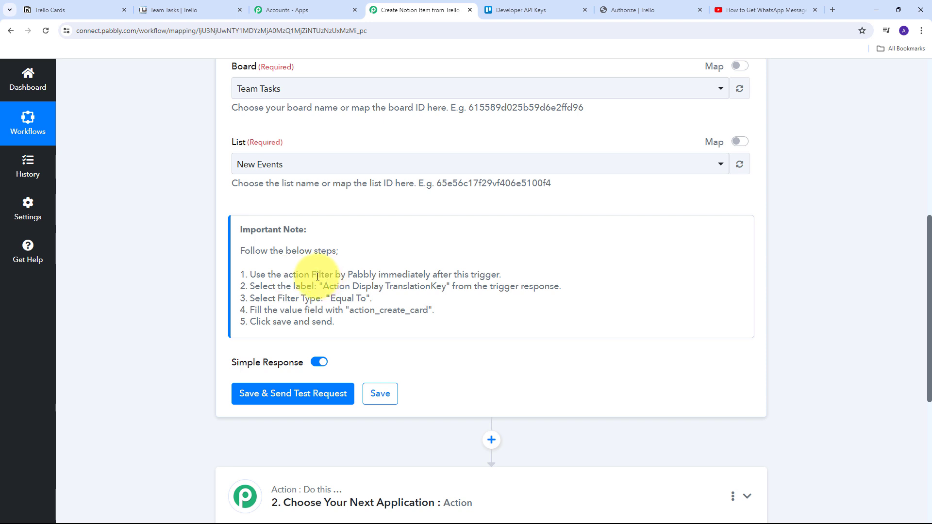
drag(311, 275, 376, 275)
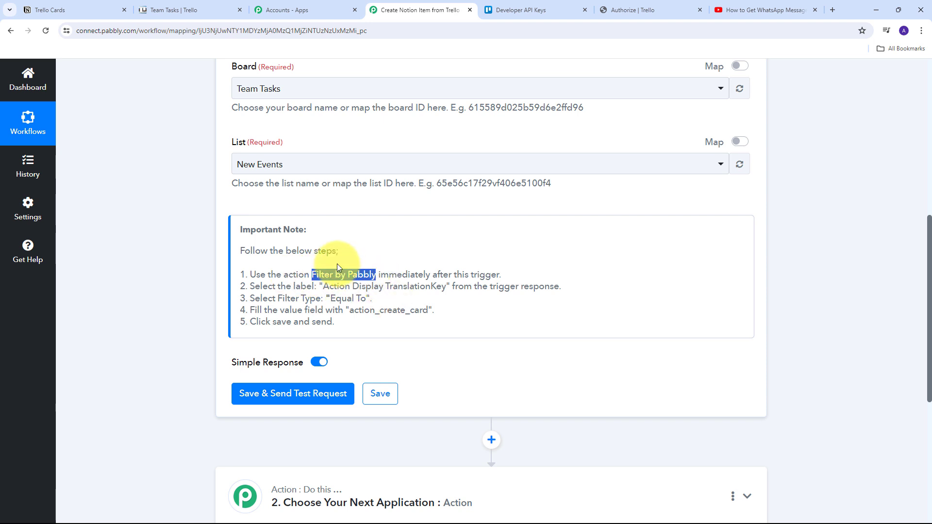
drag(323, 286, 450, 287)
drag(349, 310, 428, 311)
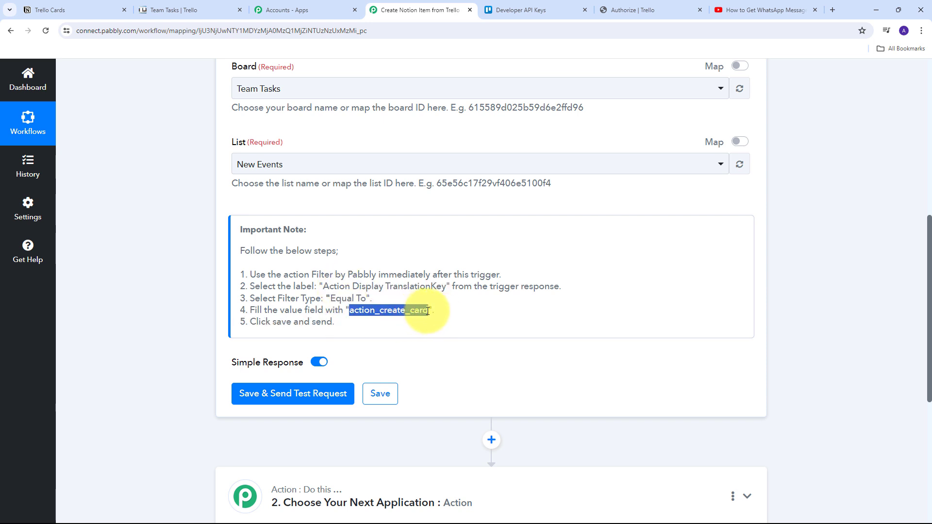
click(339, 262)
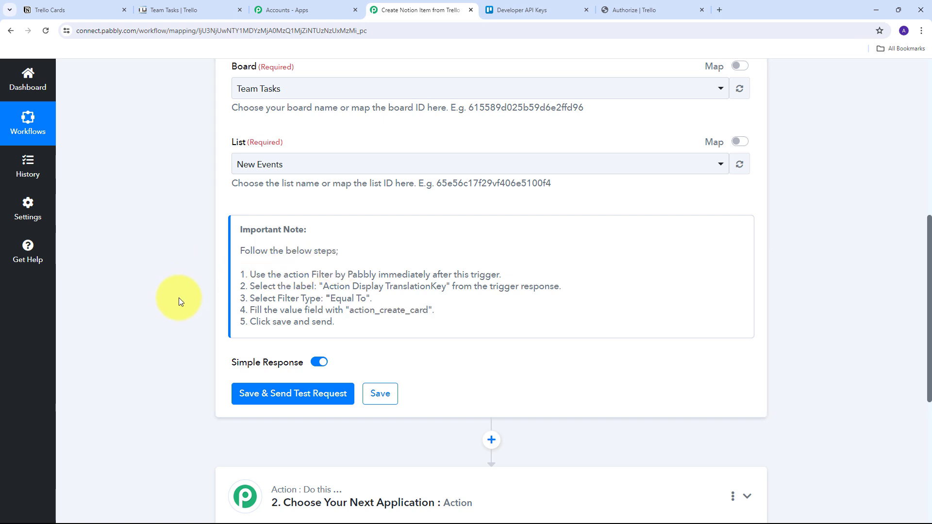
Save the trigger with a test request, and add a card titled "Finalize Marketing Plan for Q3 2024 Campaign" to Trello's New Events list
click(284, 394)
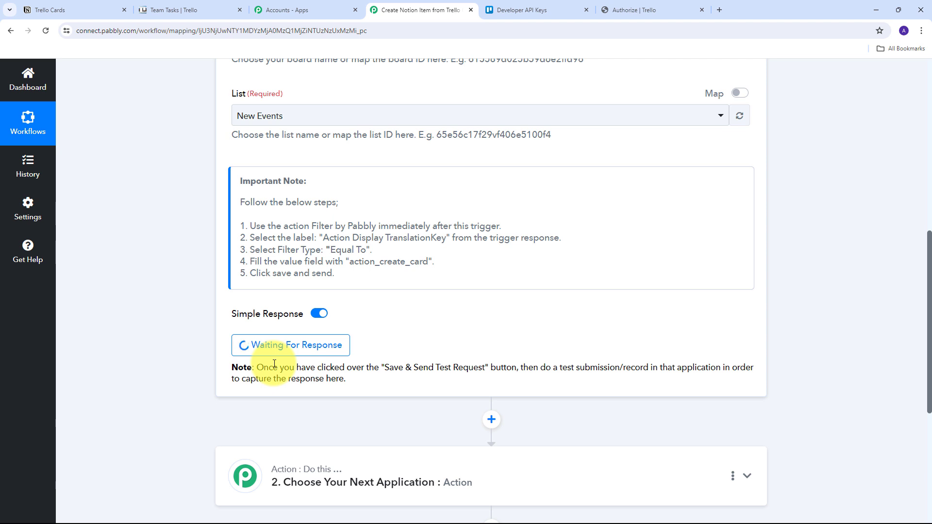
click(189, 11)
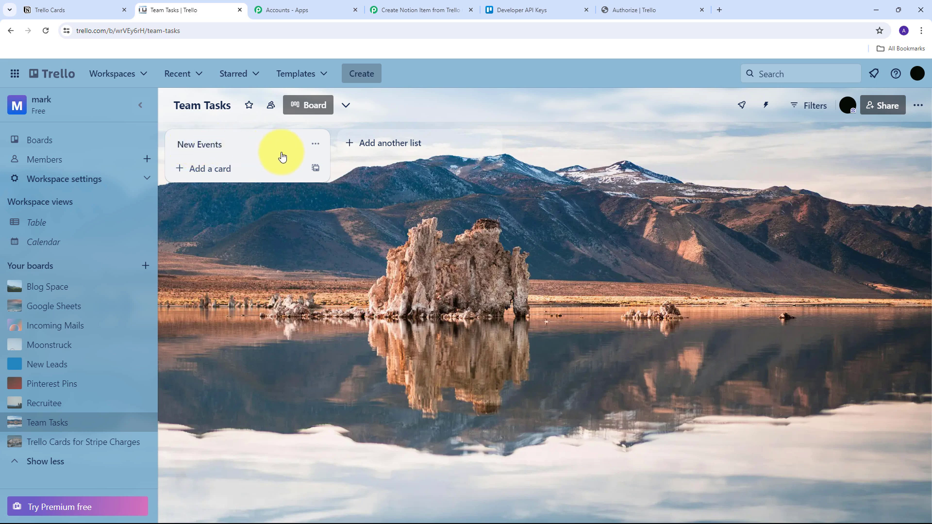
click(210, 174)
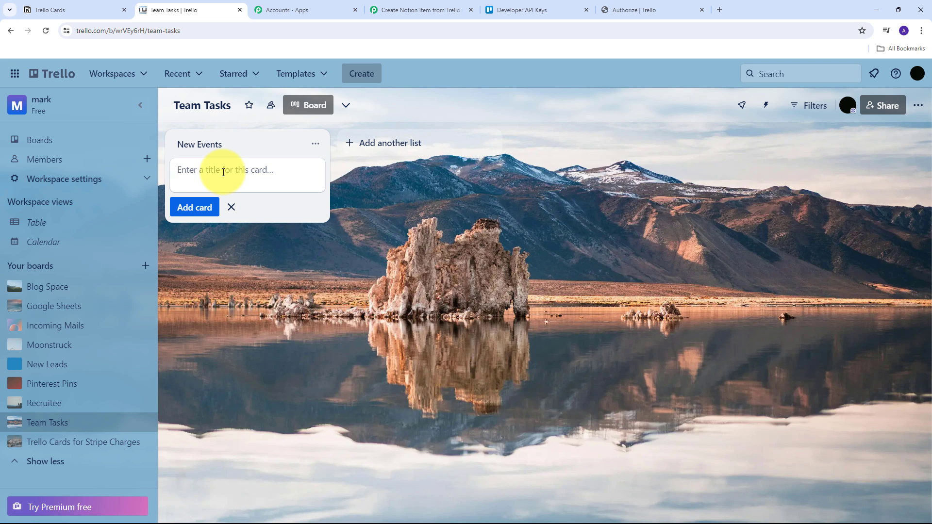
text(Finalize Marketing Plan for Q3 2024 Campaign)
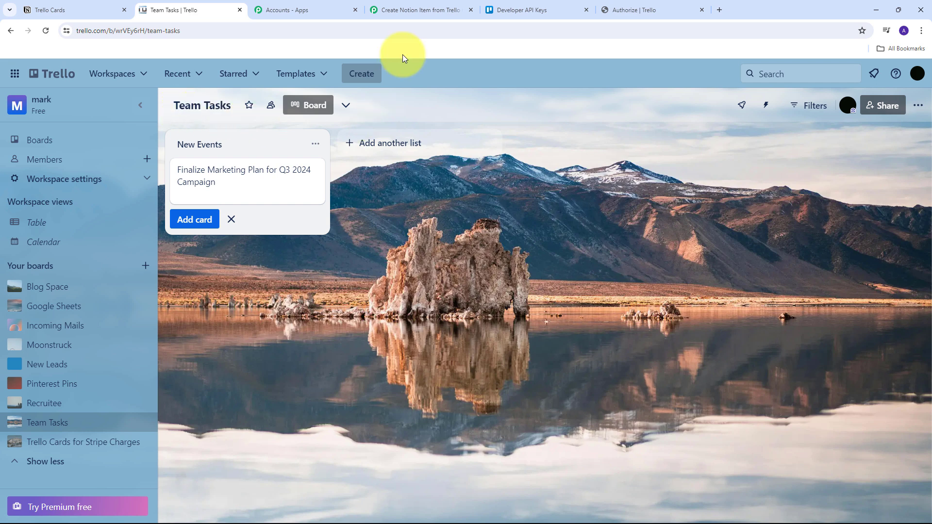
Back in the Pabbly Connect workflow, examine the trigger's received response, including the model name, model ID and the member creator fields
click(409, 6)
scroll(604, 261, down, 2)
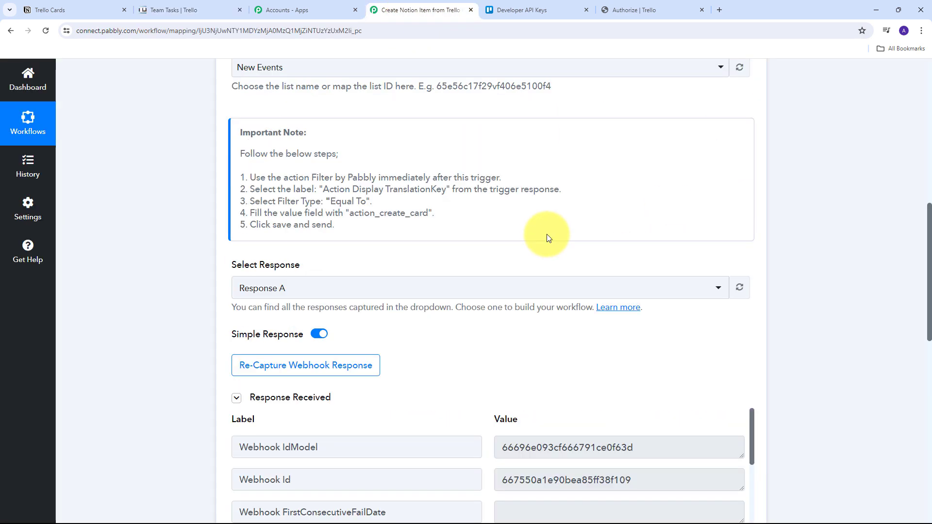
scroll(647, 314, down, 2)
scroll(763, 281, down, 3)
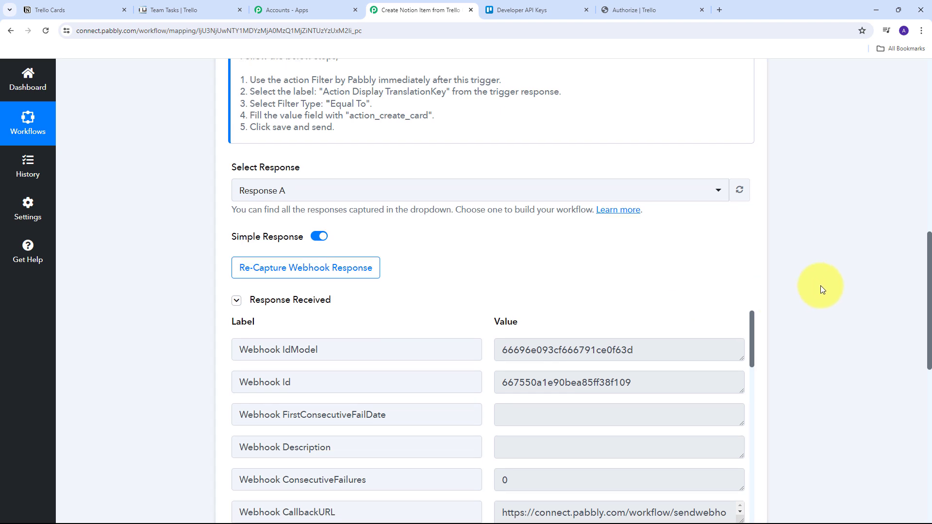
scroll(541, 235, down, 2)
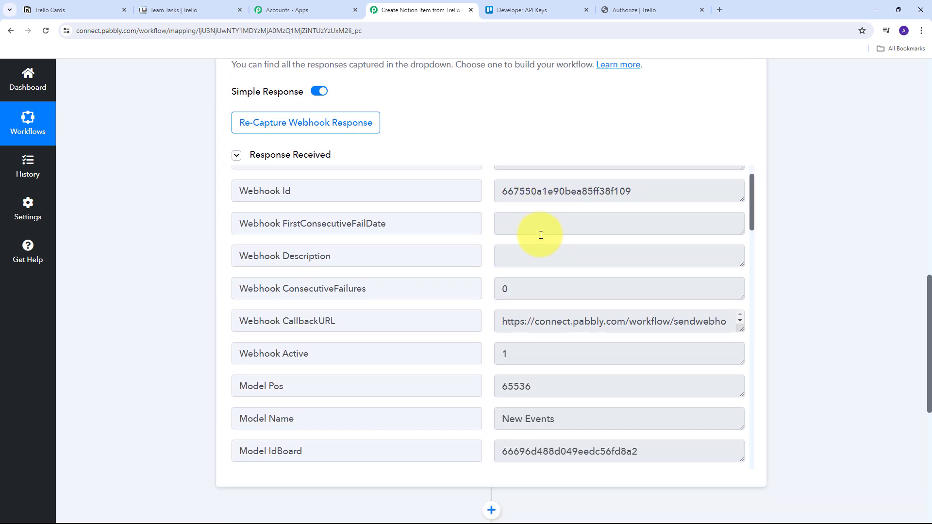
scroll(541, 234, up, 2)
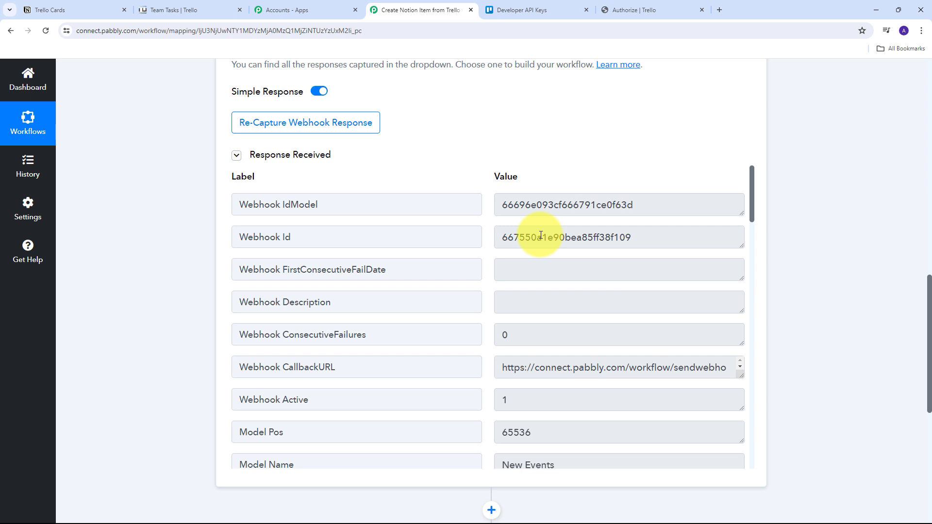
scroll(536, 245, down, 3)
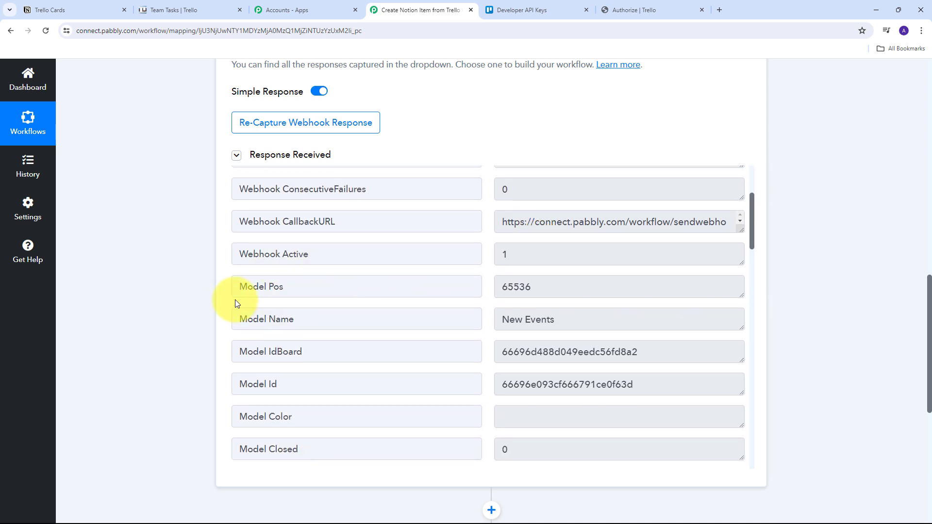
click(600, 279)
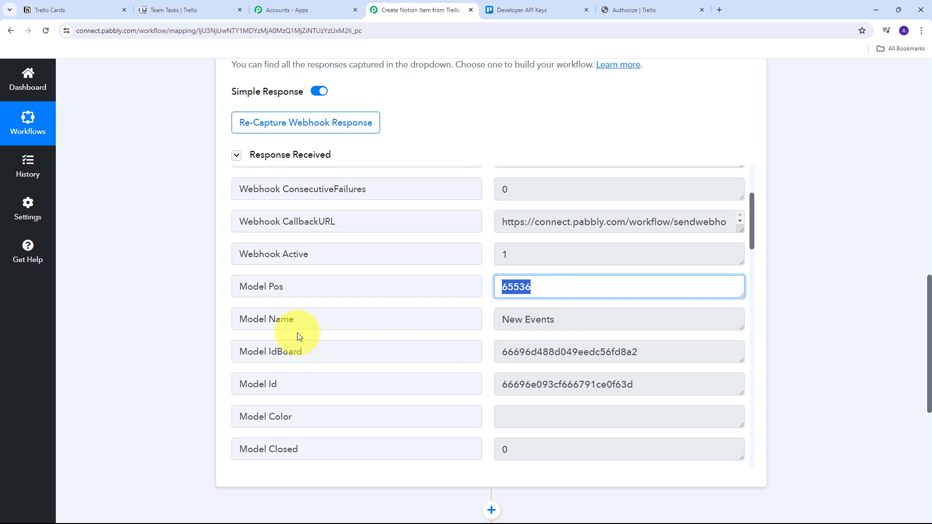
click(605, 320)
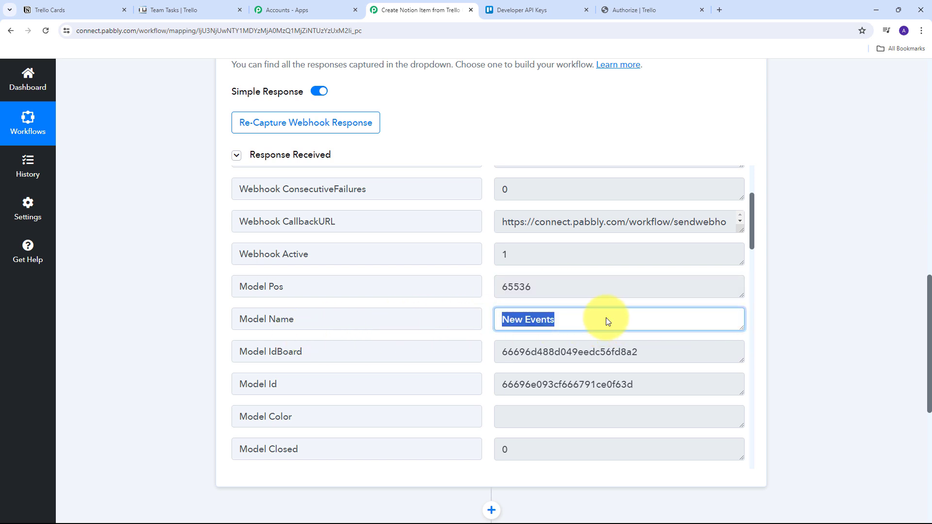
scroll(568, 340, down, 1)
click(660, 335)
scroll(485, 310, down, 3)
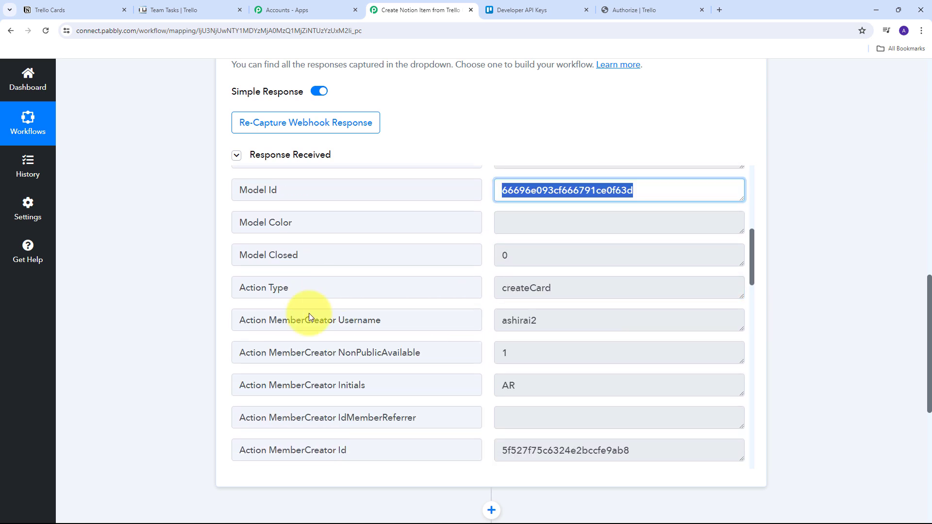
click(631, 320)
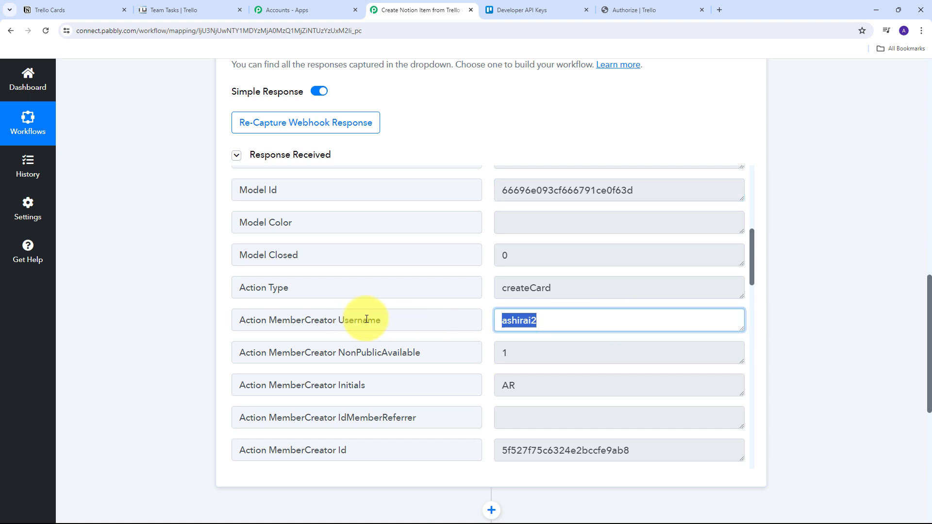
scroll(565, 325, down, 1)
click(509, 336)
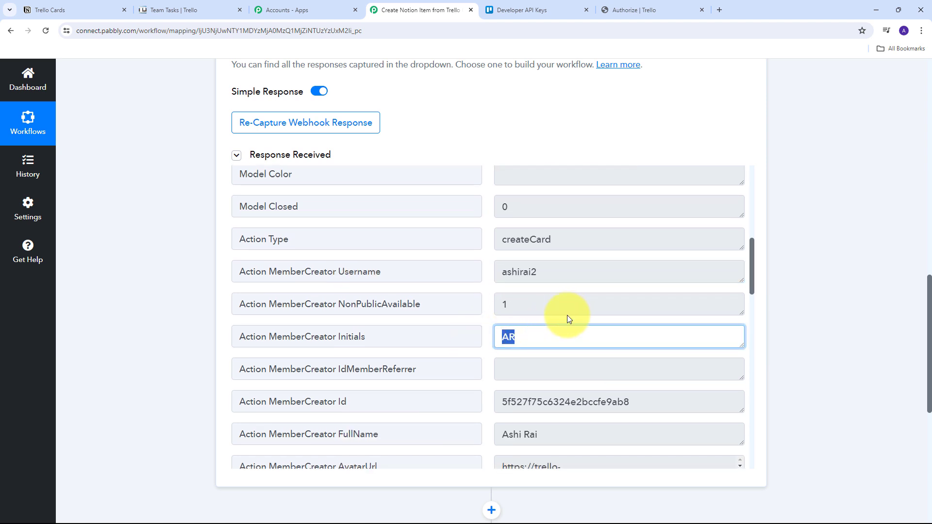
scroll(534, 322, down, 2)
drag(584, 333, 474, 335)
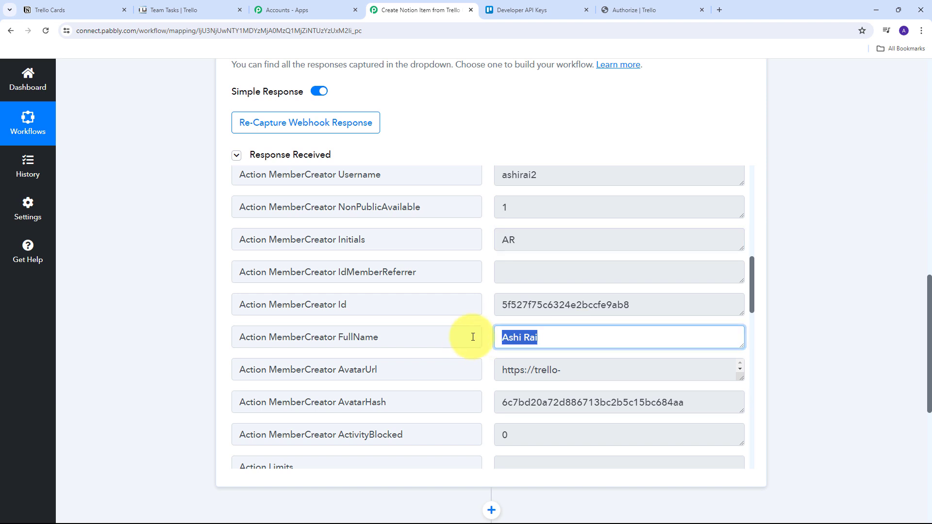
Compare the response's Action Display TranslationKey label and value with the filter instructions in the trigger's Important Note
scroll(547, 296, down, 4)
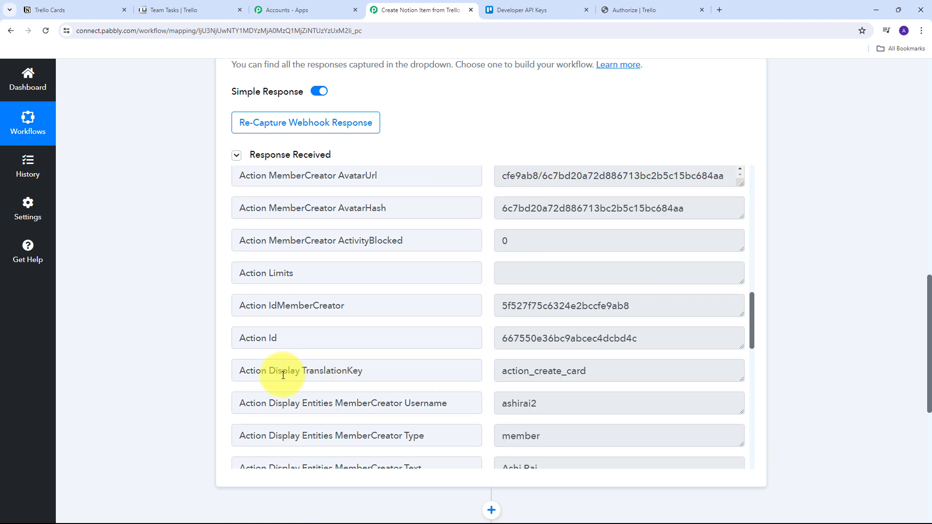
drag(388, 367, 204, 376)
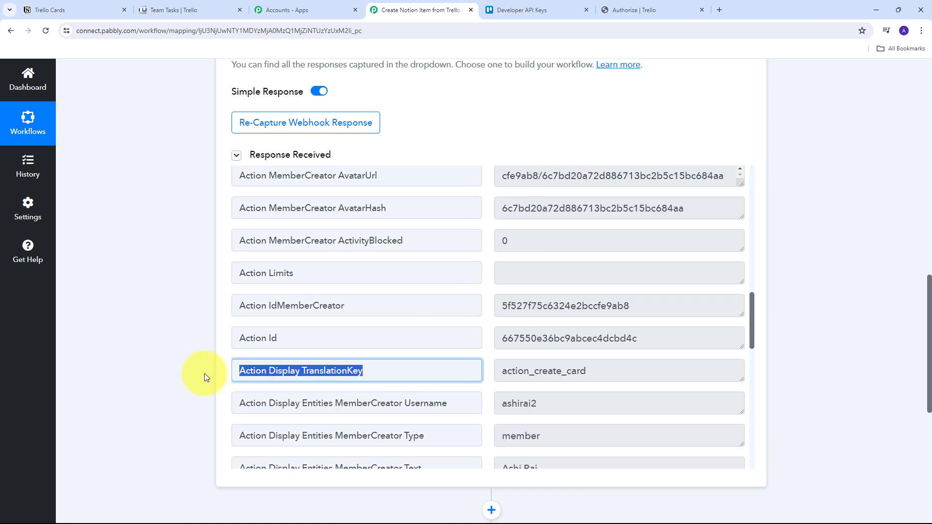
drag(587, 371, 478, 374)
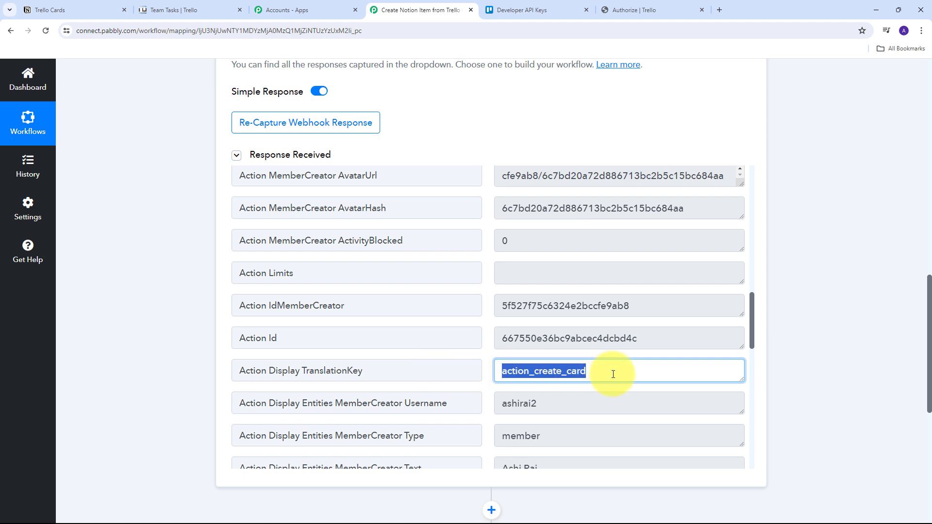
click(488, 377)
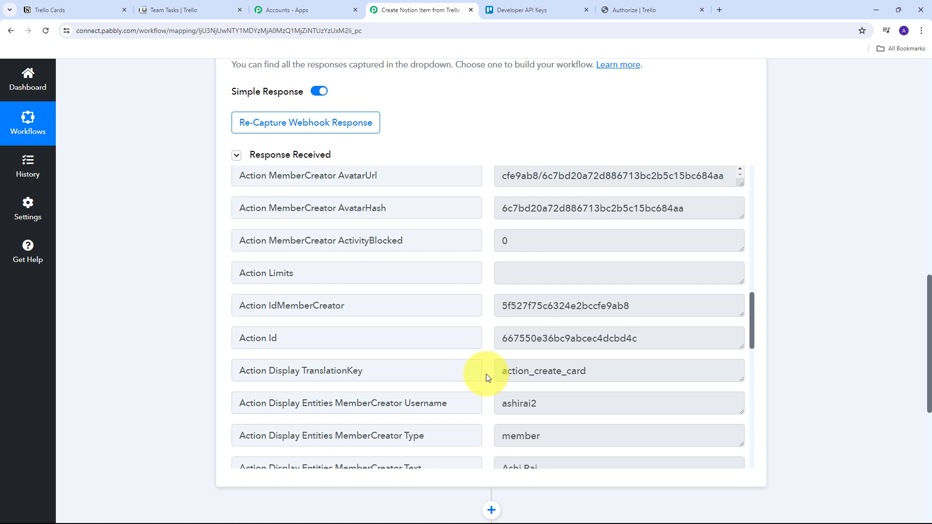
scroll(821, 214, up, 5)
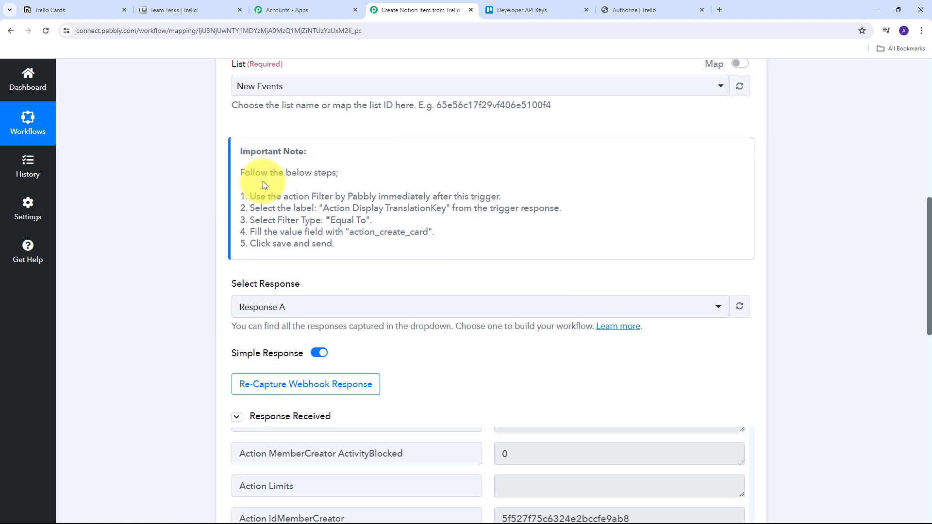
drag(323, 208, 446, 209)
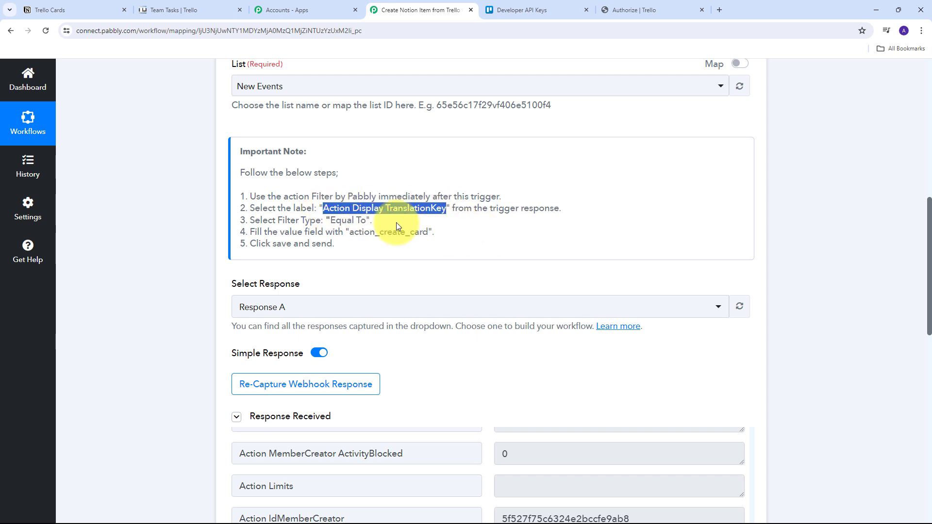
scroll(289, 315, up, 2)
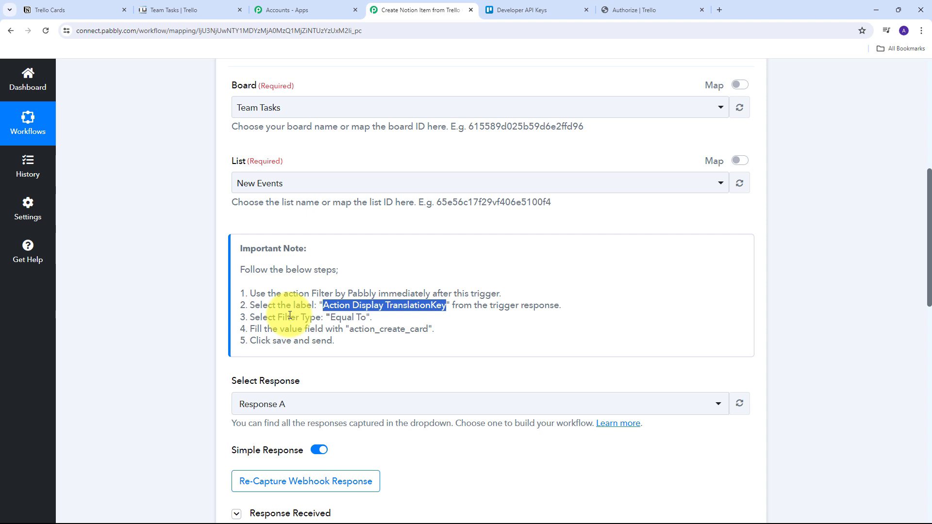
Set the workflow's next action to Filter (Pabbly) with the Filter Values event and connect it
scroll(622, 266, down, 5)
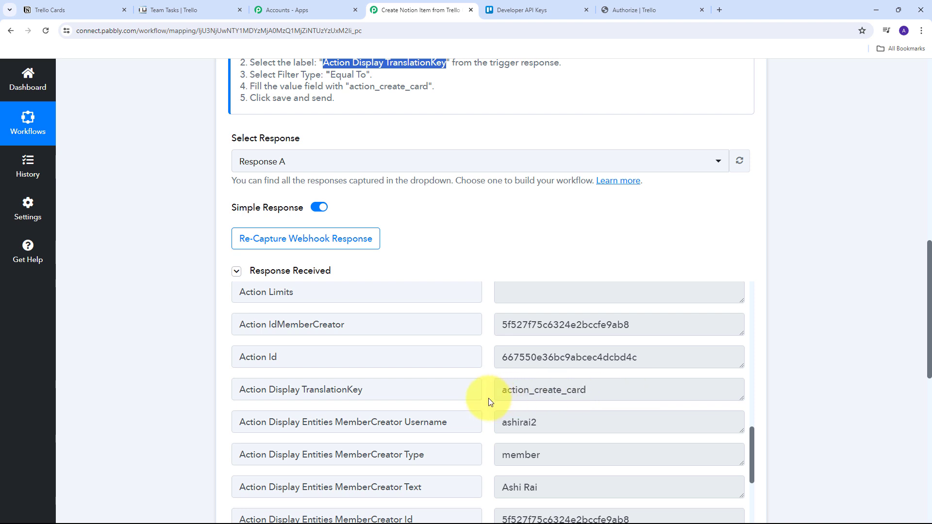
scroll(489, 398, down, 1)
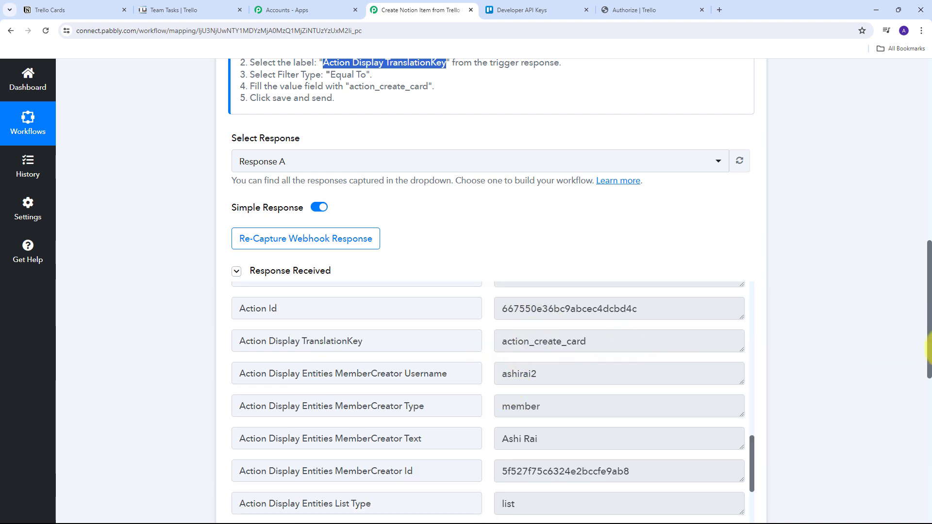
scroll(837, 255, down, 5)
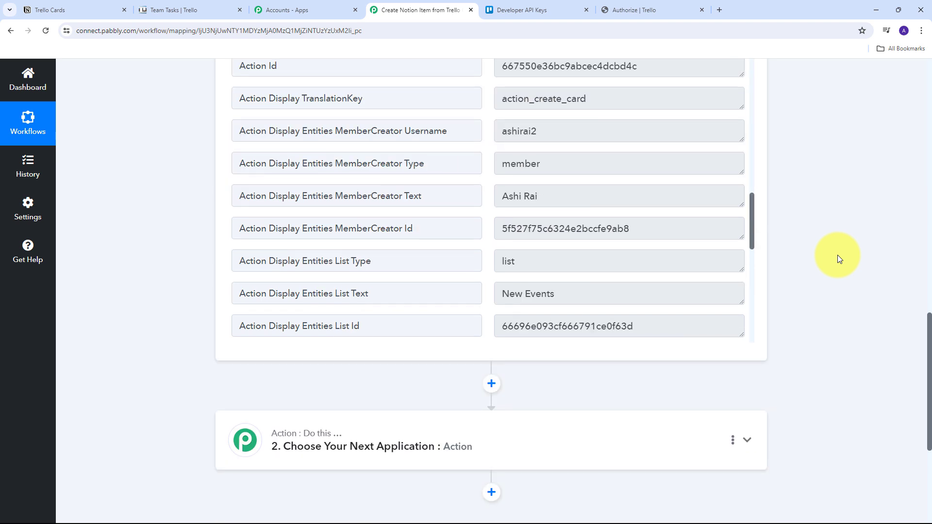
scroll(837, 255, down, 2)
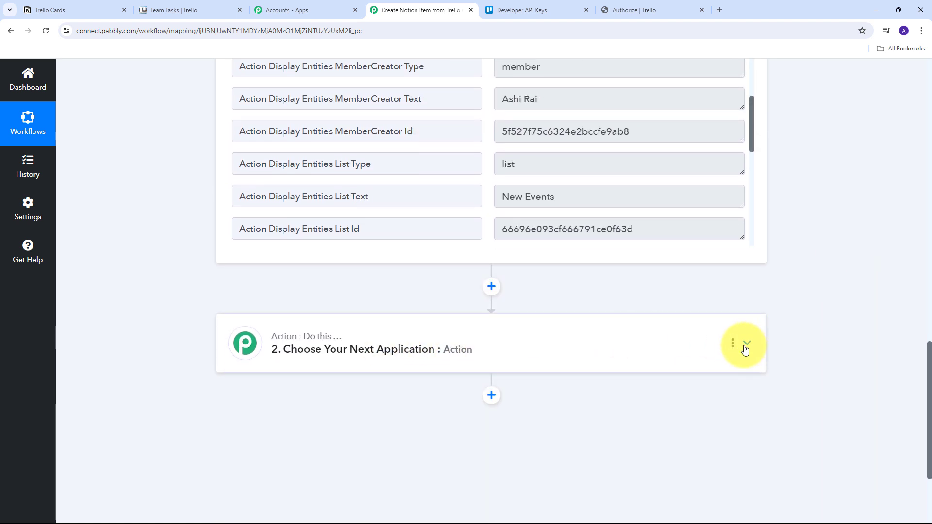
click(746, 347)
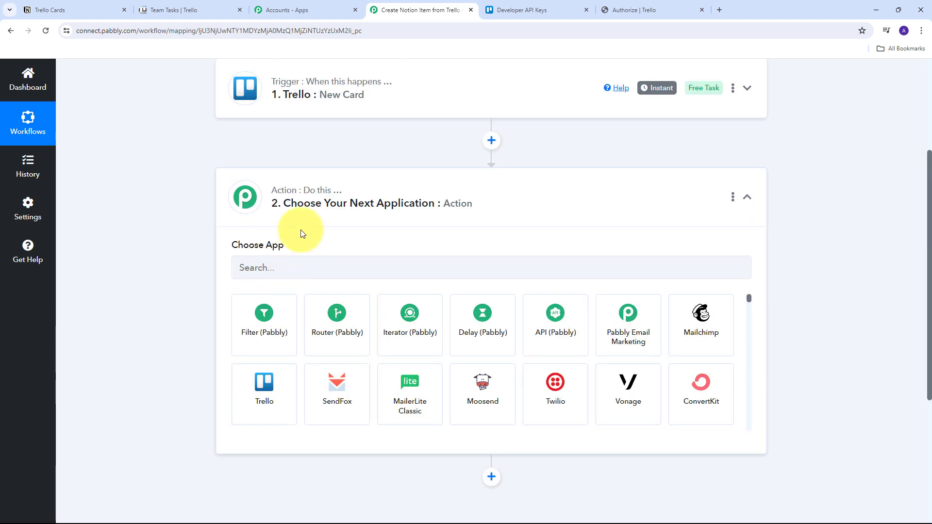
click(264, 322)
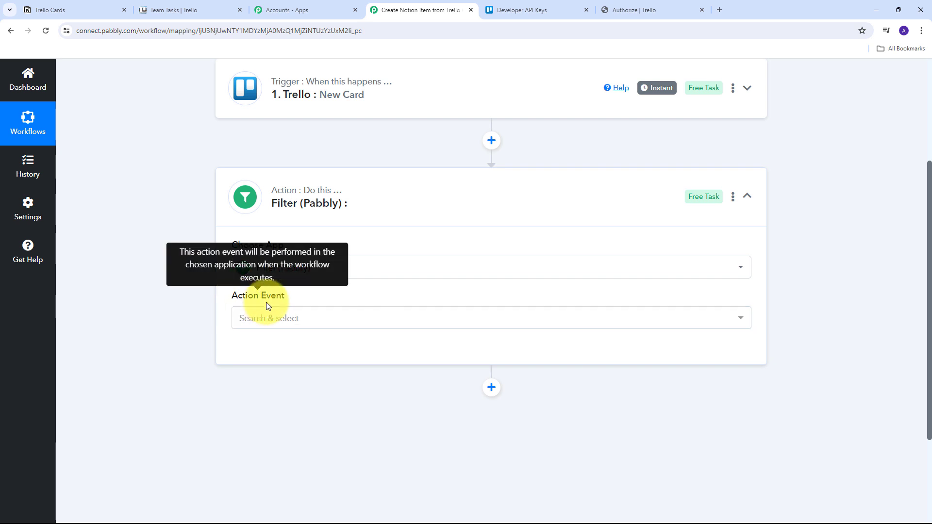
click(508, 321)
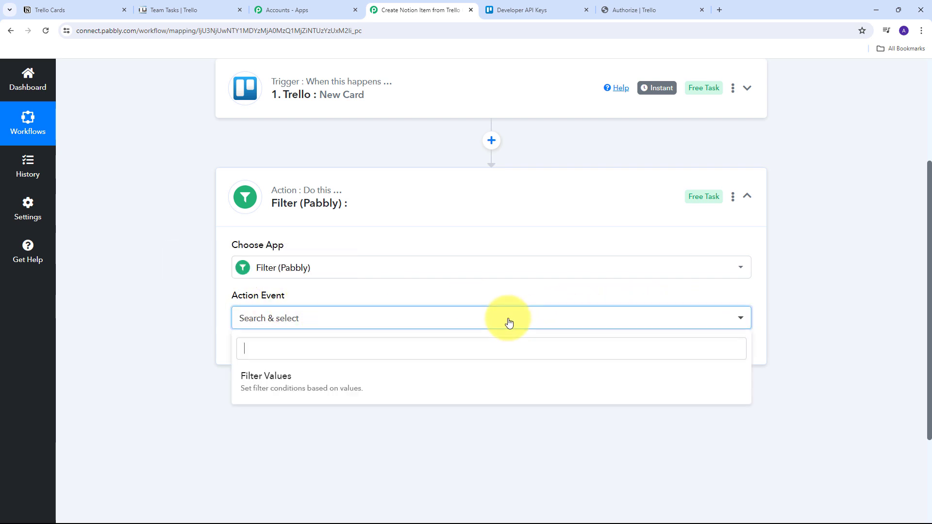
click(302, 383)
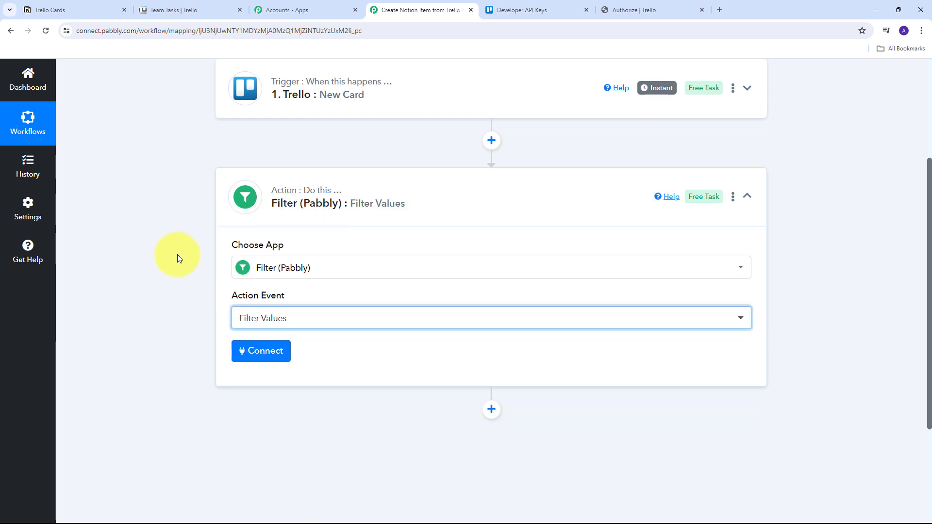
click(259, 355)
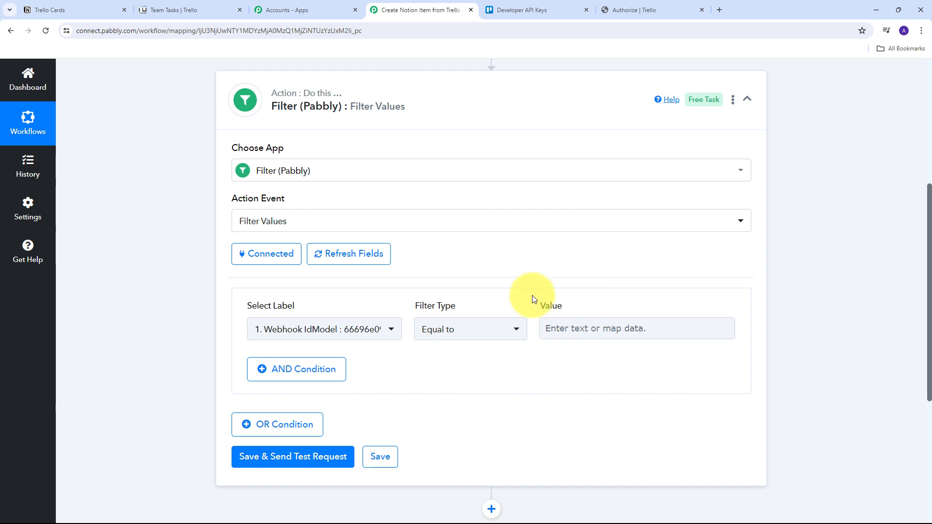
Set the filter condition's label to Action Display TranslationKey from the Trello New Card response
click(388, 329)
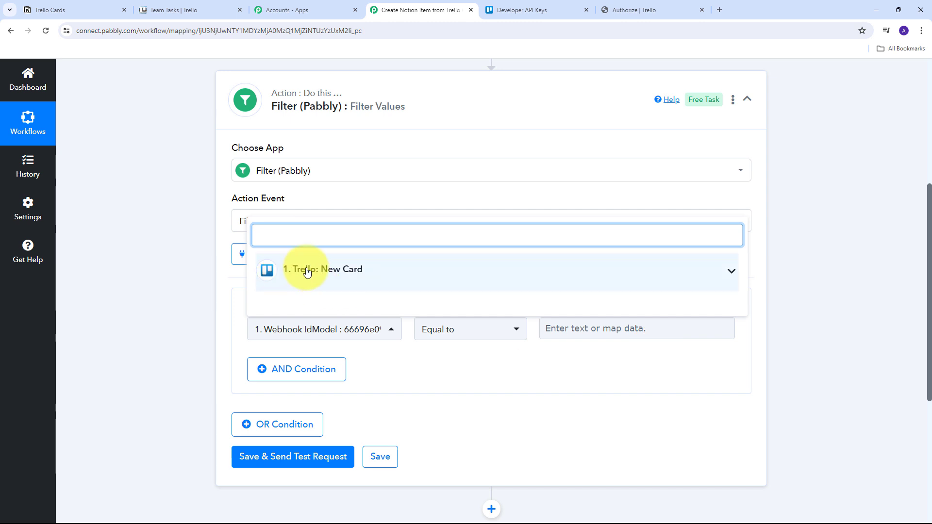
click(406, 281)
scroll(416, 318, down, 5)
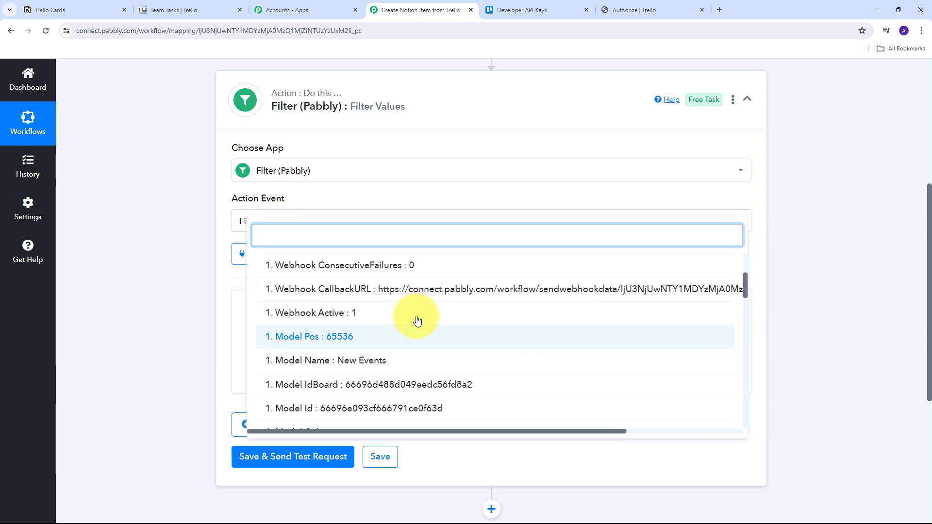
scroll(434, 315, down, 5)
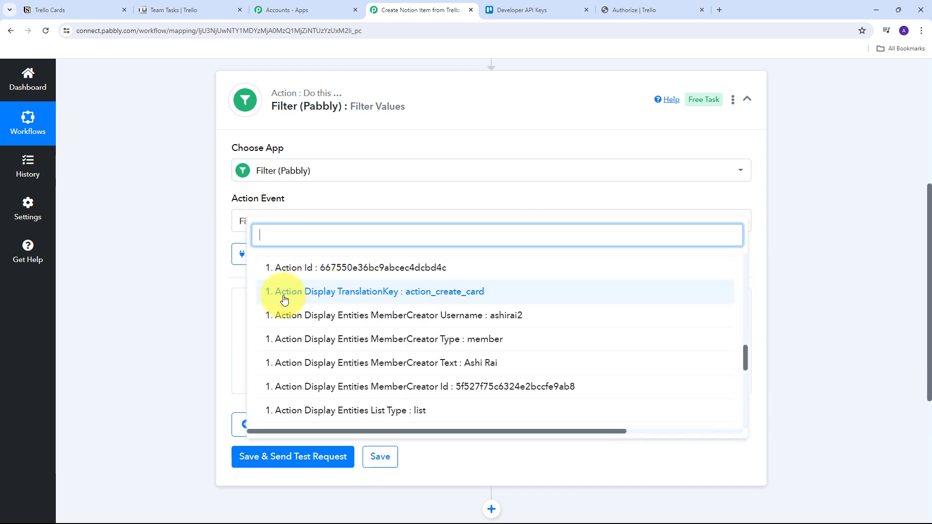
click(364, 295)
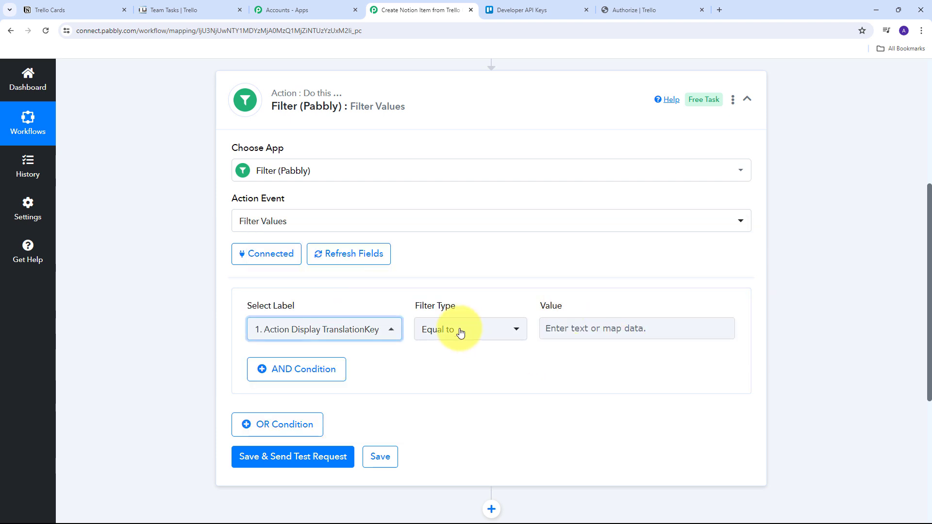
Reopen the Trello trigger and copy the filter value "action_create_card" from its Important Note
click(575, 330)
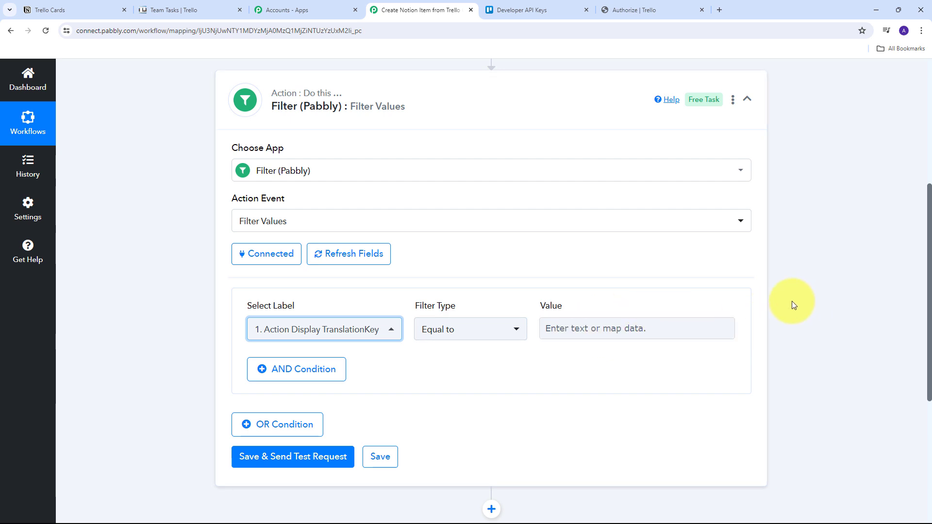
scroll(791, 301, up, 5)
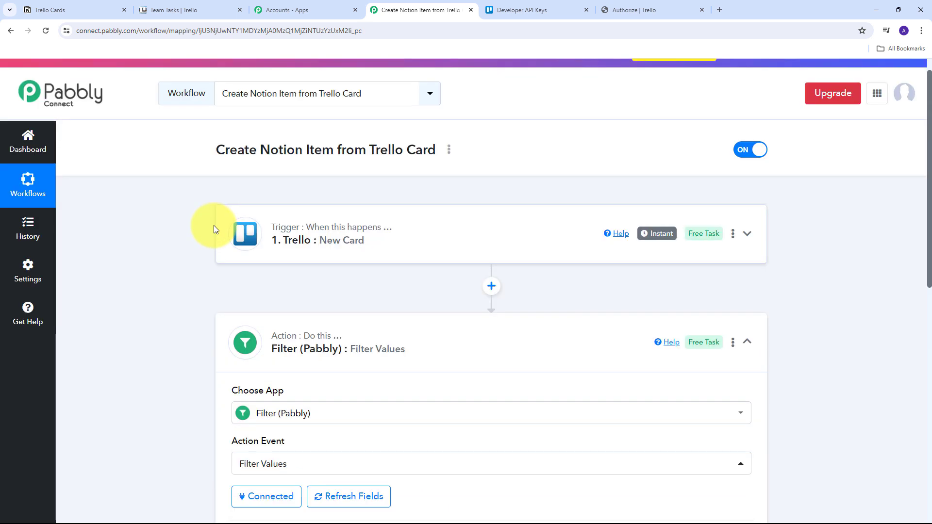
click(515, 240)
scroll(395, 250, down, 9)
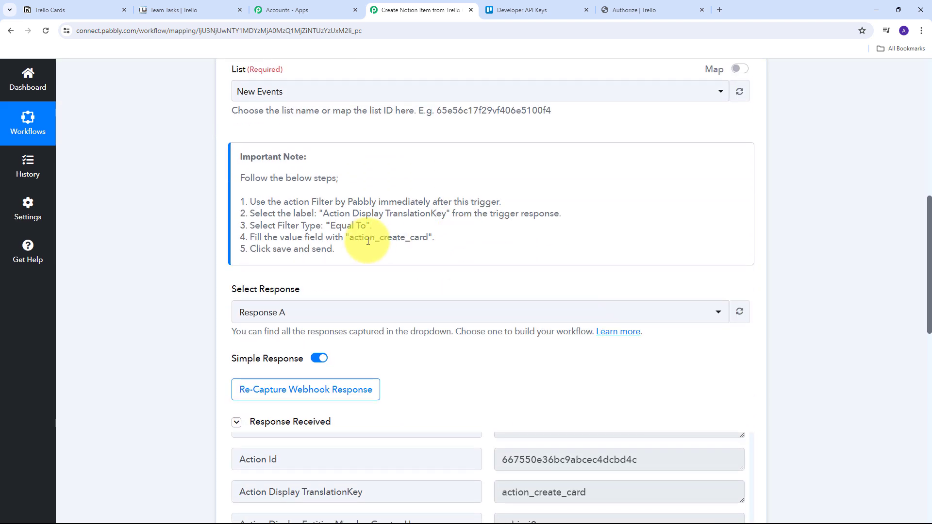
drag(349, 240, 428, 240)
key(ctrl+c)
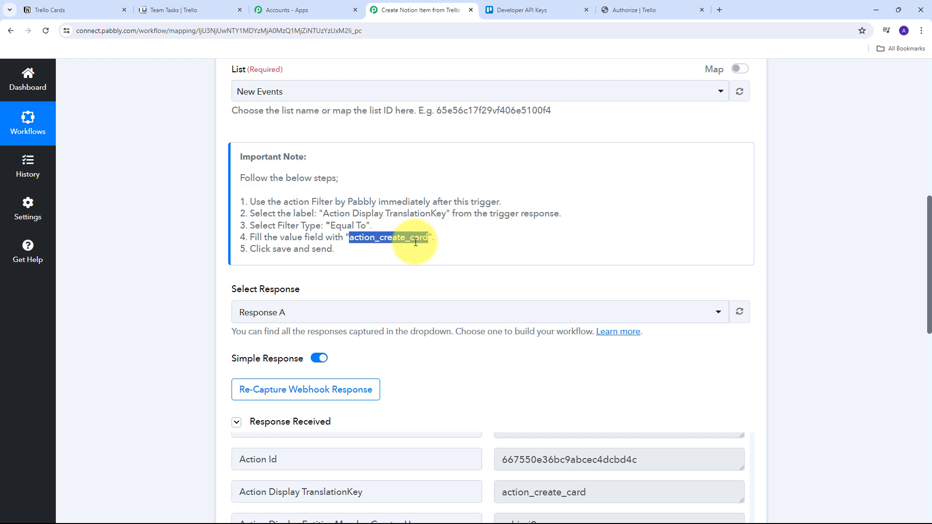
Set the filter condition's value to the copied action_create_card, keeping the filter type Equal to
scroll(808, 234, down, 6)
scroll(806, 230, down, 5)
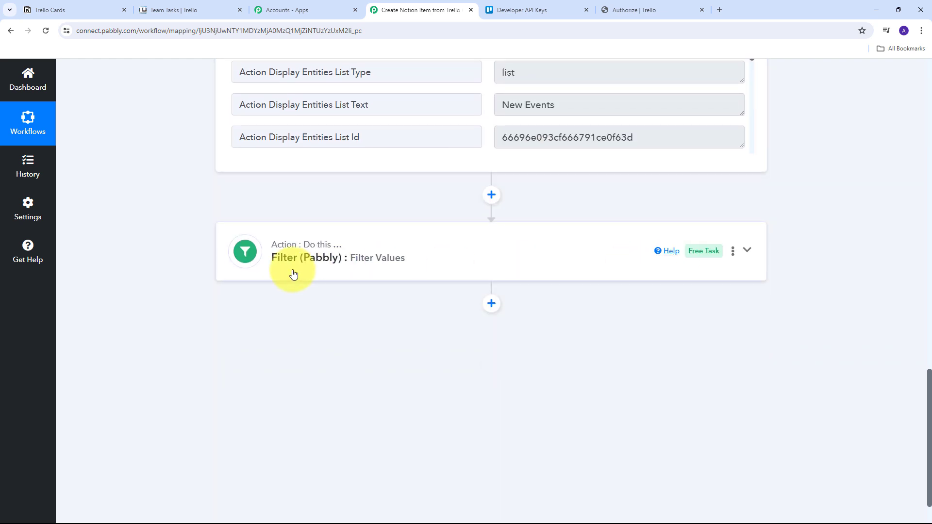
click(577, 257)
scroll(524, 267, up, 5)
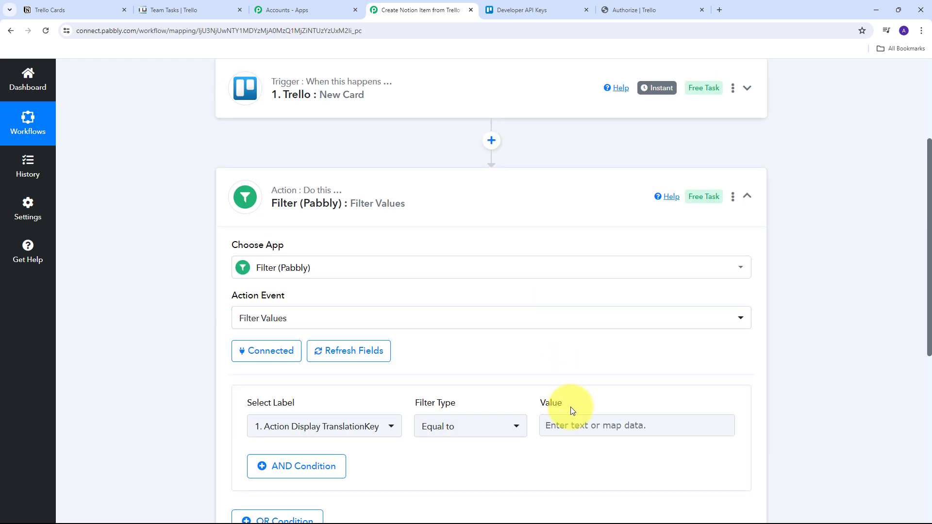
click(570, 422)
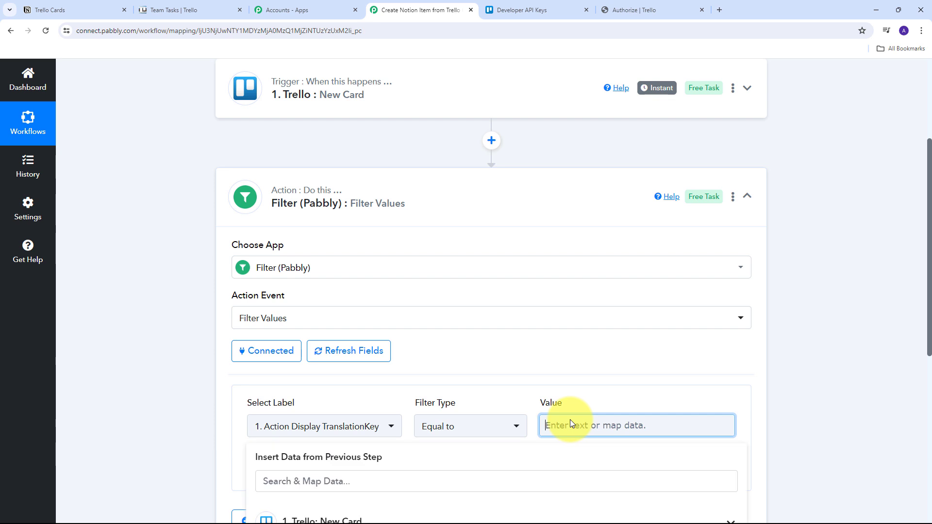
key(ctrl+v)
scroll(569, 419, down, 1)
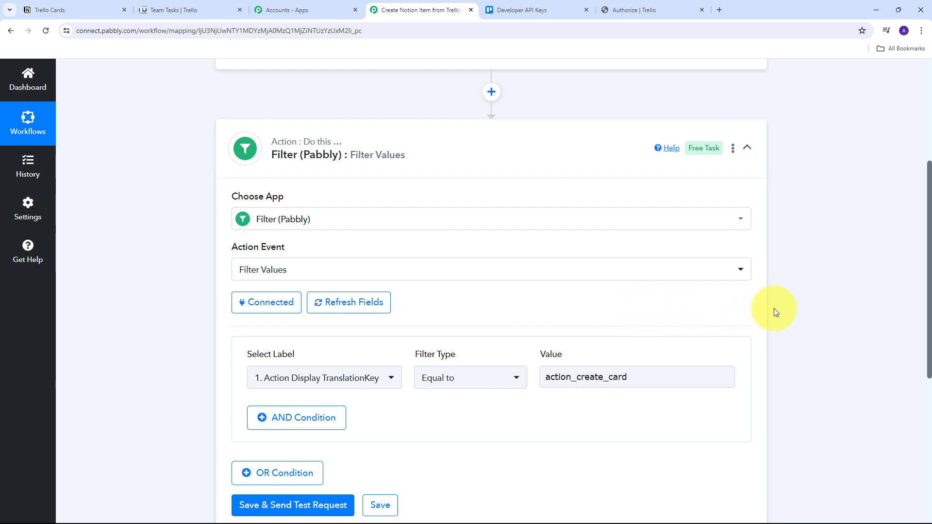
Save the filter, send its test request, and check the response's status and message
scroll(775, 312, down, 1)
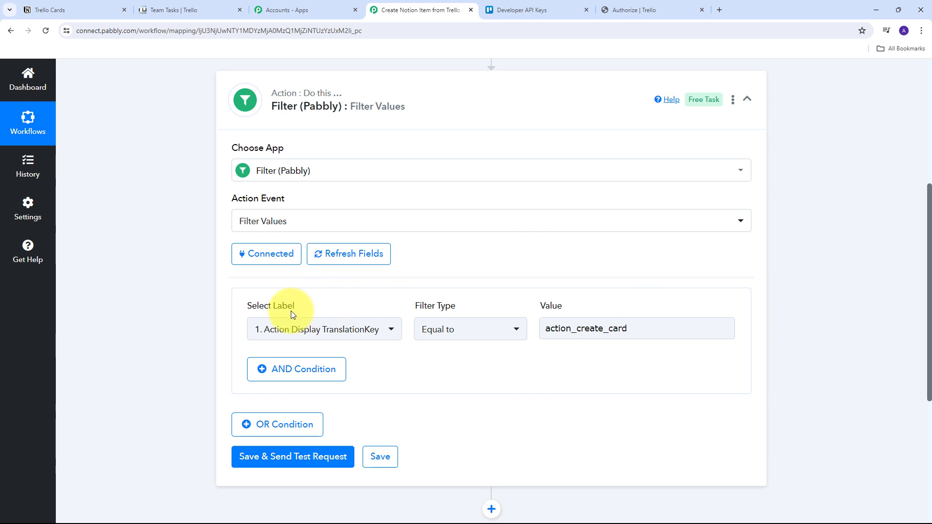
scroll(762, 287, down, 1)
scroll(761, 240, down, 1)
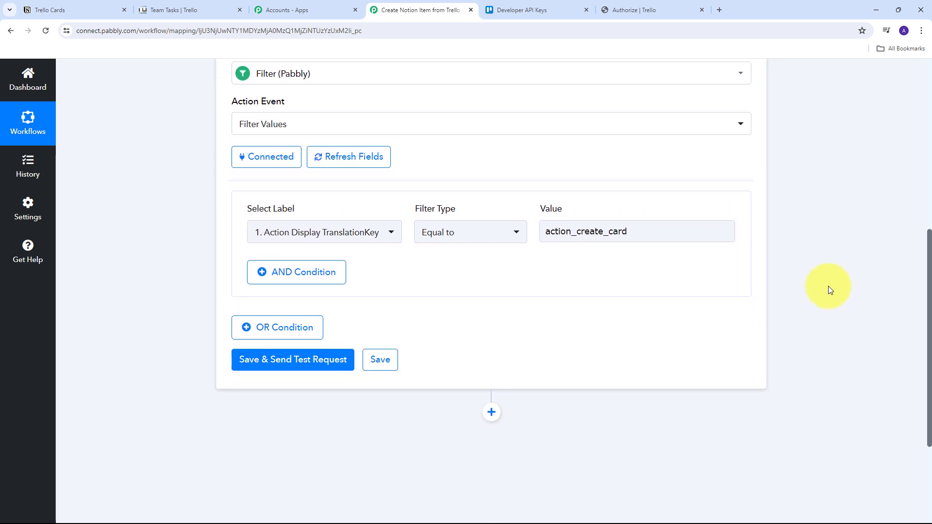
scroll(183, 350, down, 2)
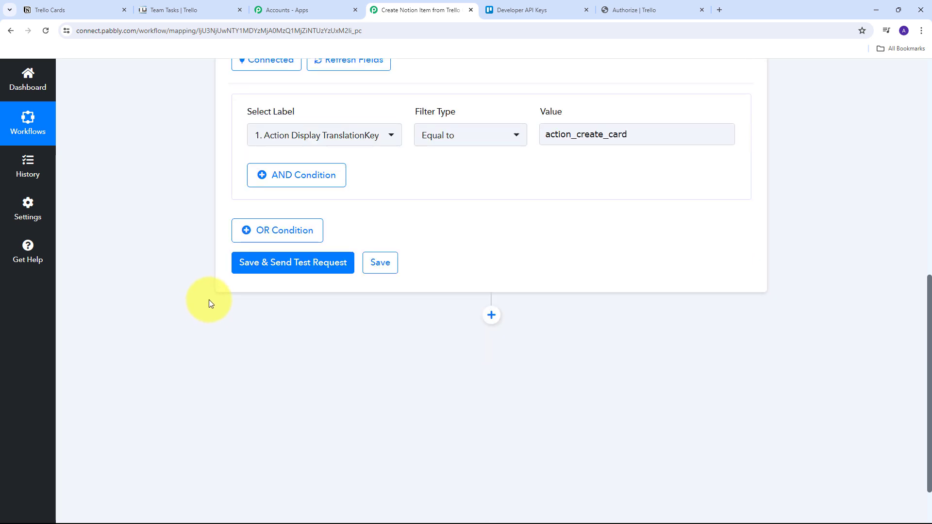
click(289, 263)
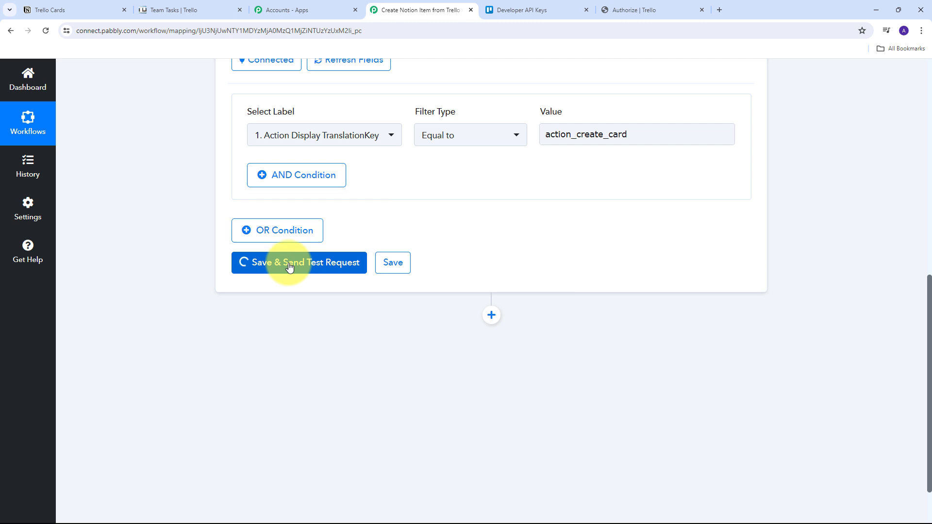
drag(645, 337, 466, 348)
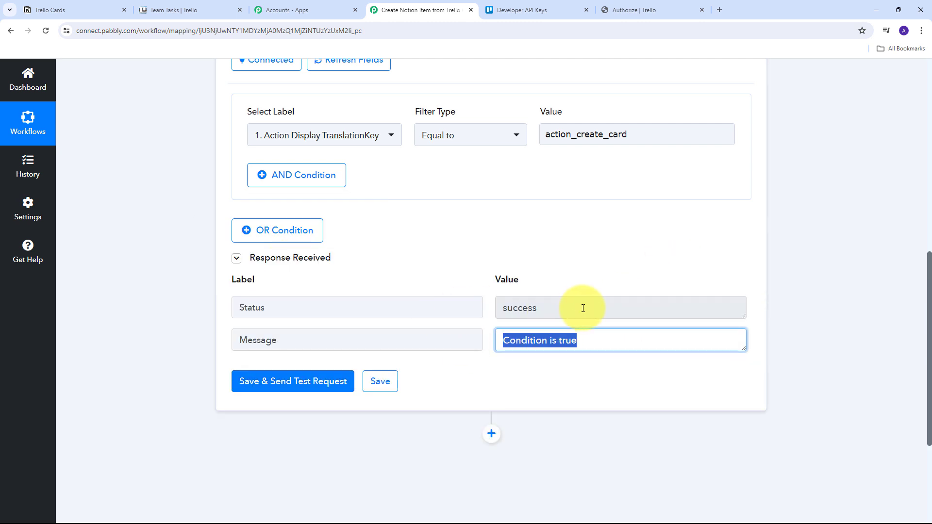
drag(583, 308, 433, 306)
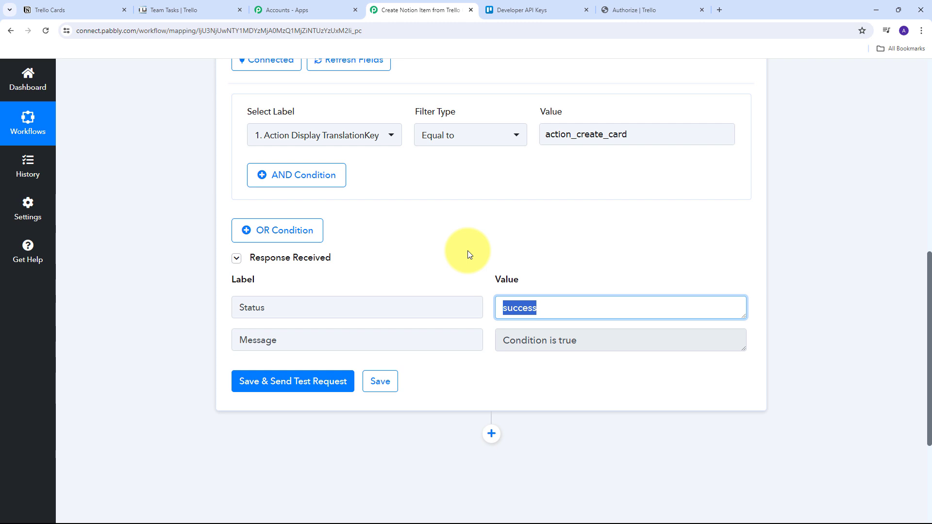
Add an action after the filter using Notion with the Create Database Item event
scroll(793, 202, down, 4)
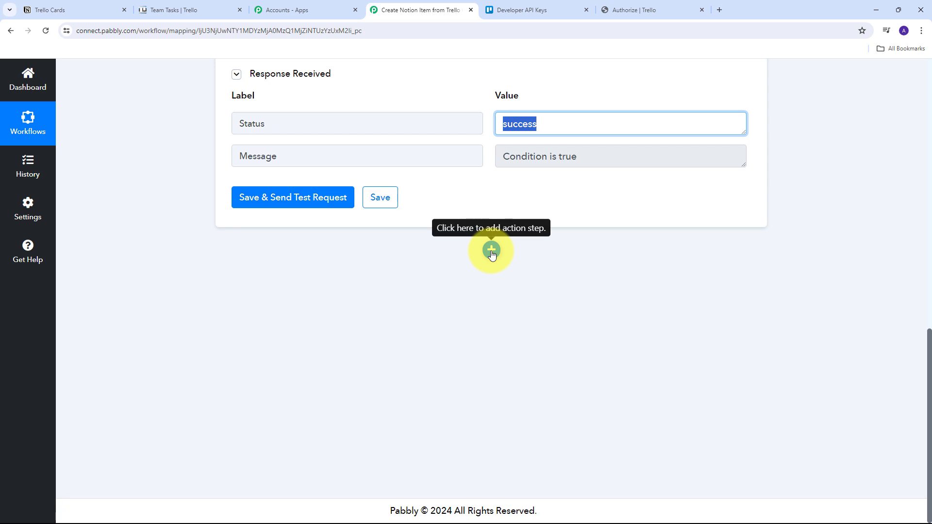
click(491, 251)
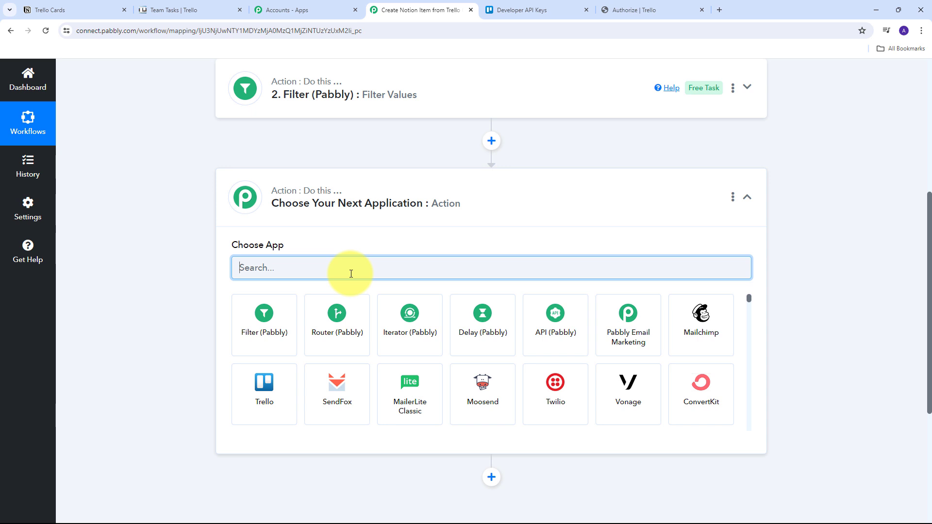
text(notion)
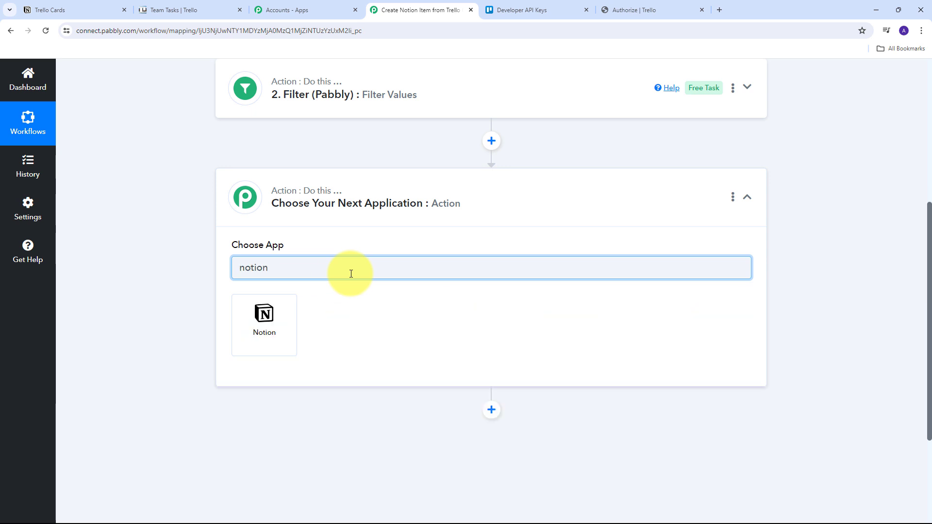
click(263, 323)
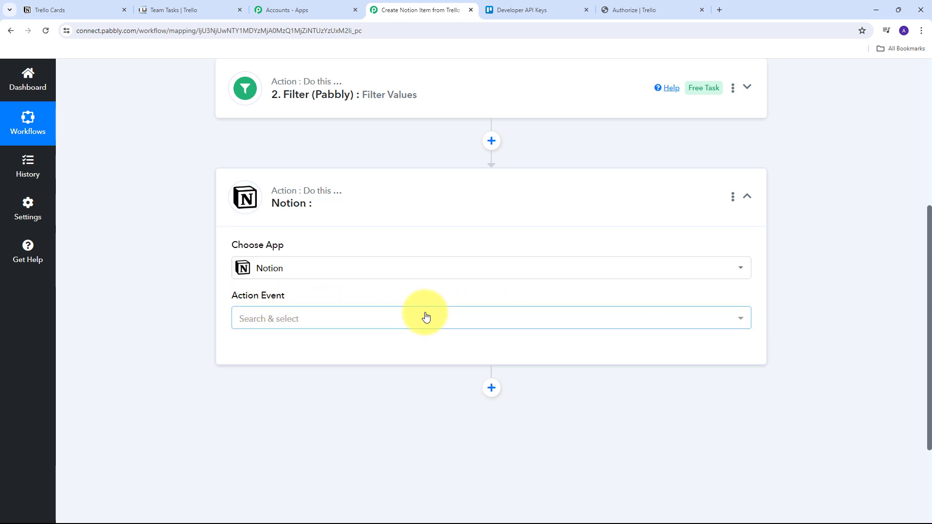
click(426, 318)
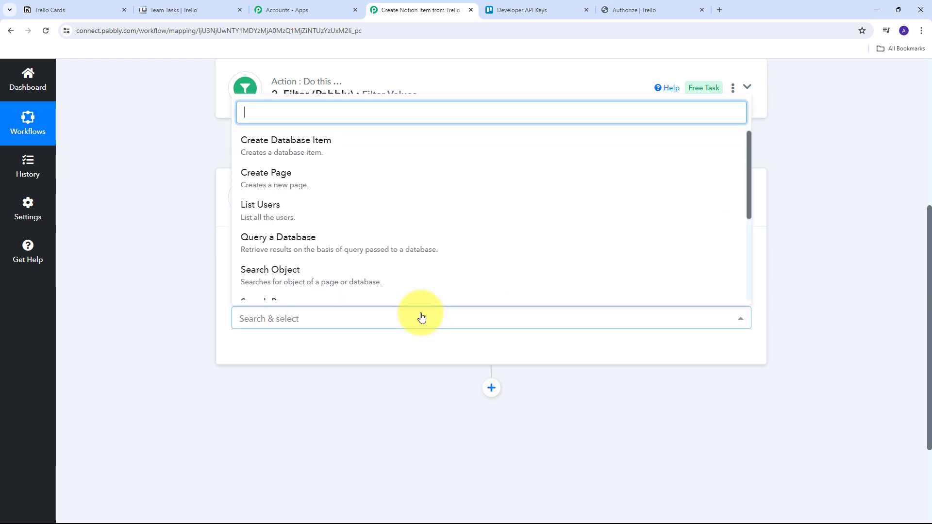
click(319, 153)
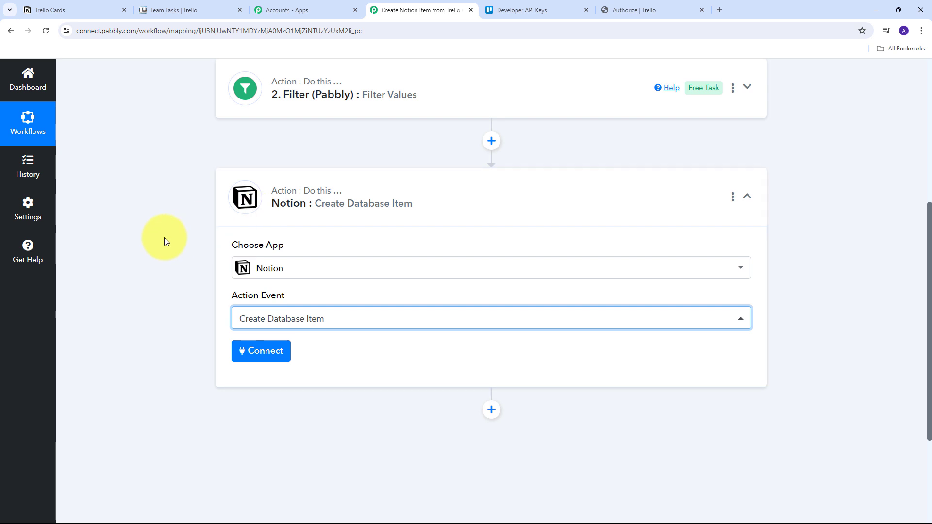
Start a new Notion connection for the action and proceed to the access request's page selection
click(260, 351)
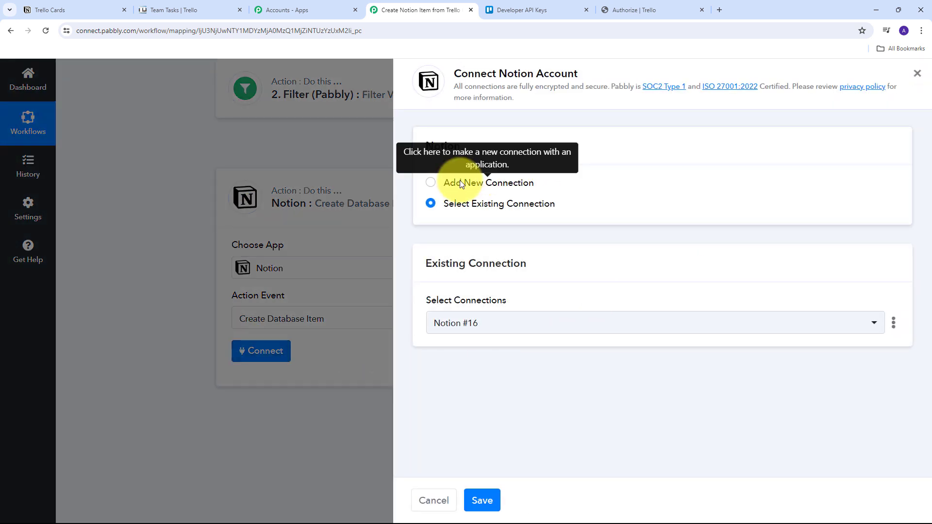
click(461, 183)
click(435, 344)
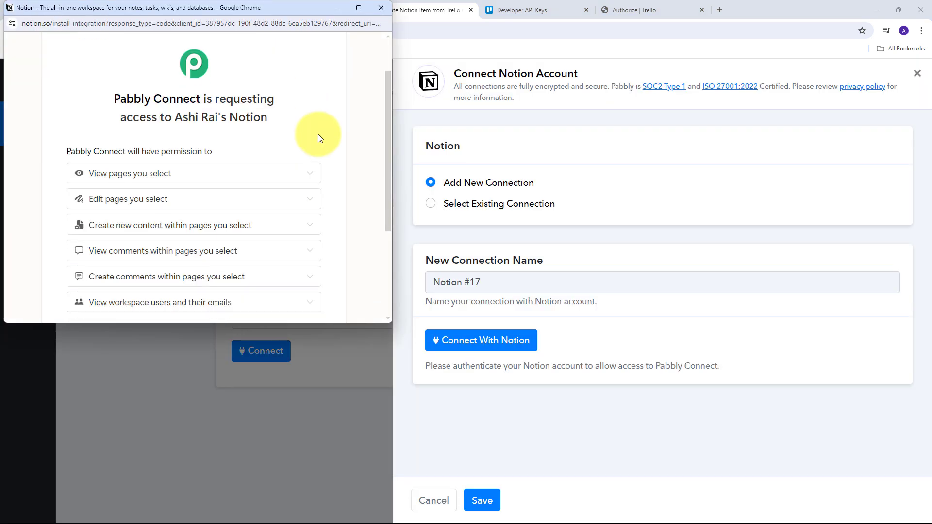
scroll(320, 139, down, 3)
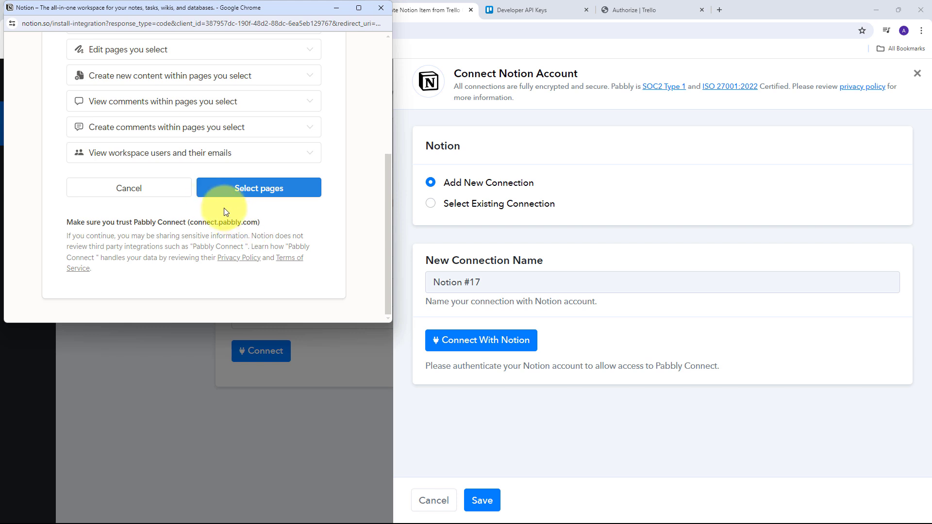
click(260, 191)
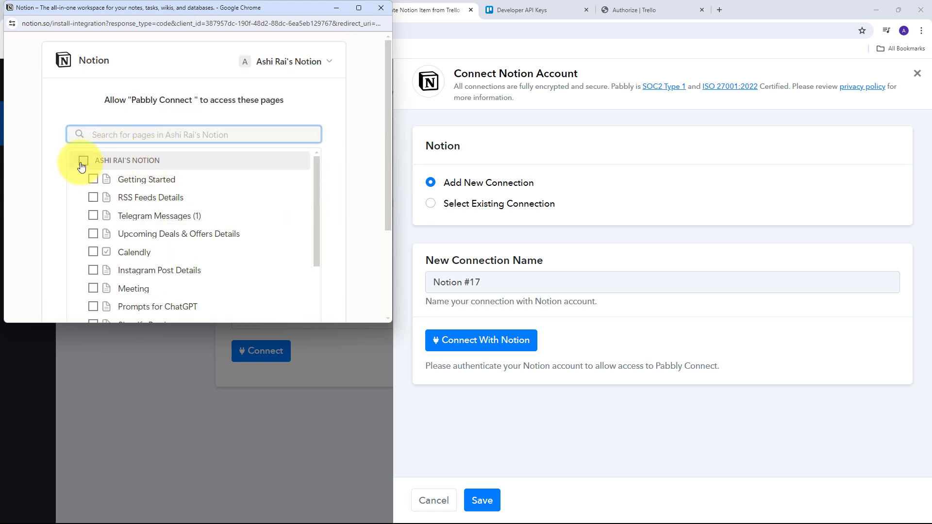
Grant Pabbly Connect access to only the Trello Cards page in the Notion workspace
scroll(45, 162, down, 2)
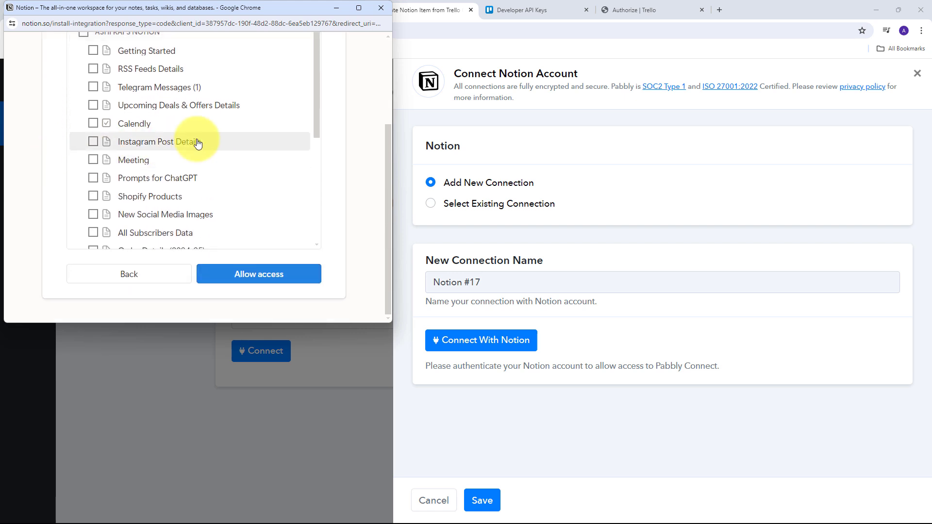
scroll(197, 142, down, 5)
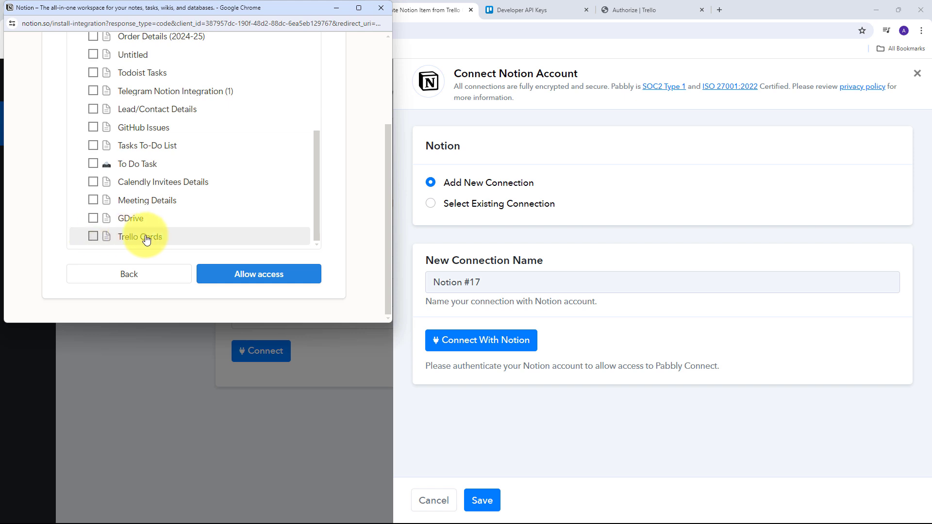
scroll(91, 240, up, 3)
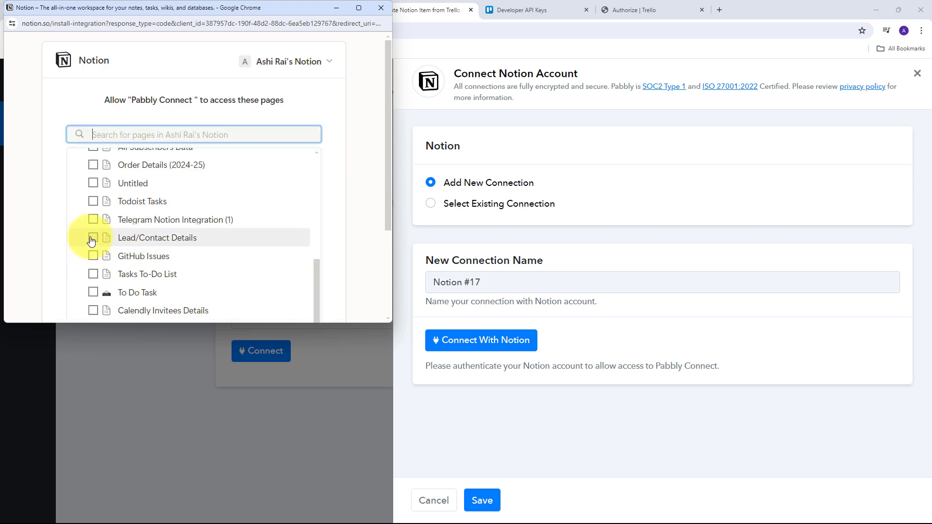
scroll(276, 202, down, 3)
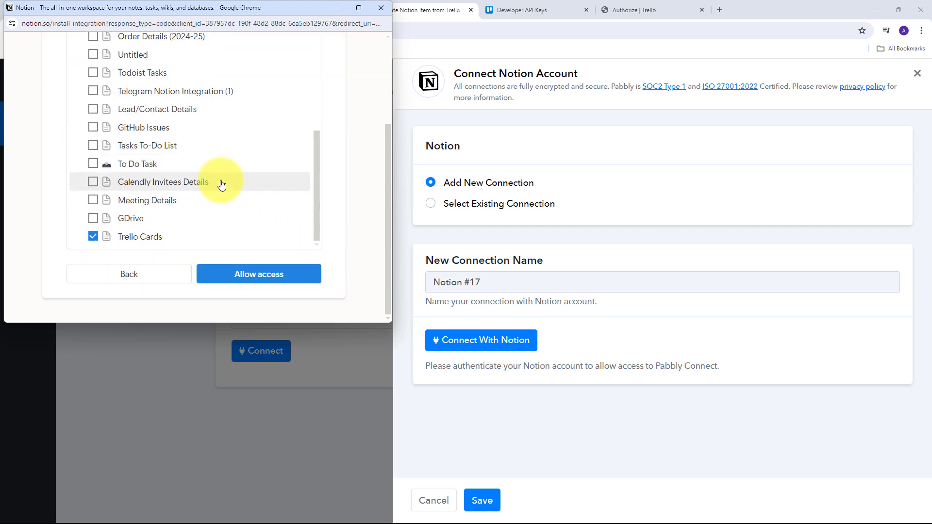
click(246, 276)
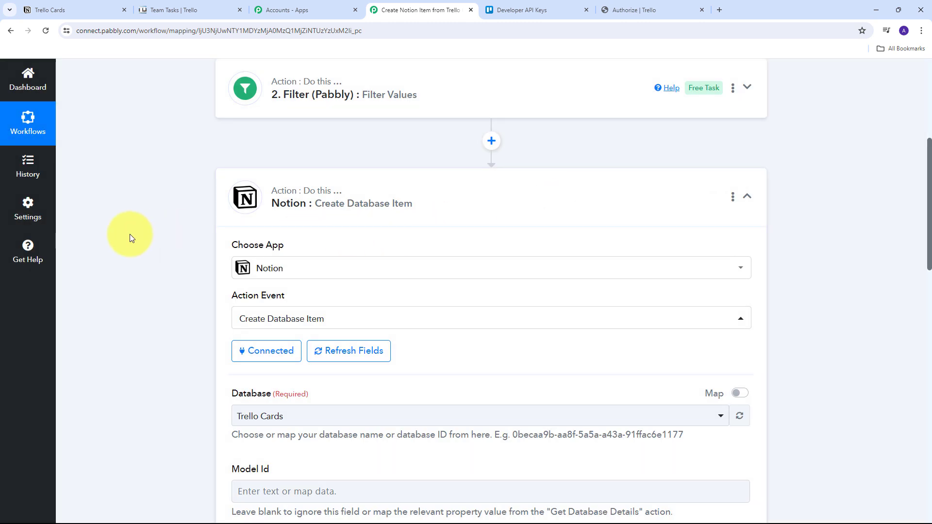
Check the Notion action's Database options for Trello Cards and review the item fields below it
scroll(509, 188, down, 5)
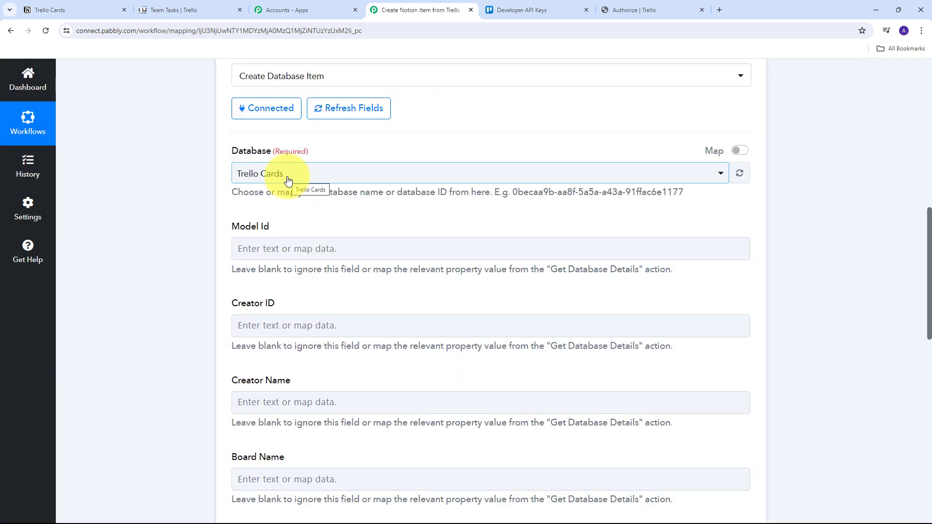
click(288, 180)
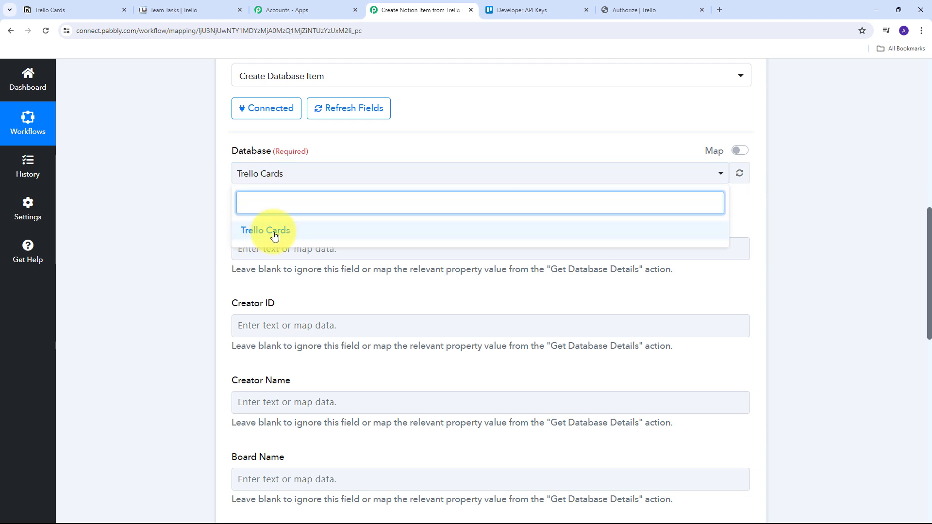
click(339, 147)
scroll(340, 139, down, 2)
scroll(243, 175, up, 4)
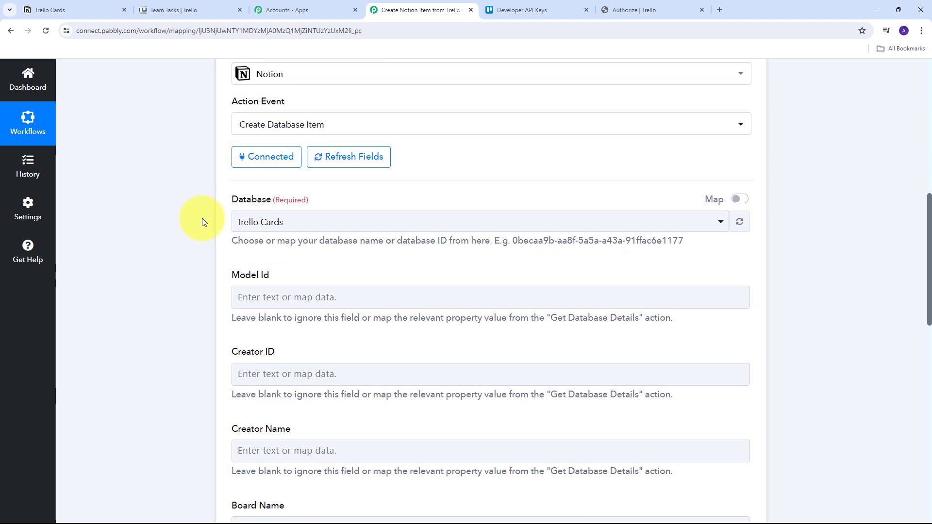
scroll(185, 194, down, 2)
scroll(298, 447, down, 1)
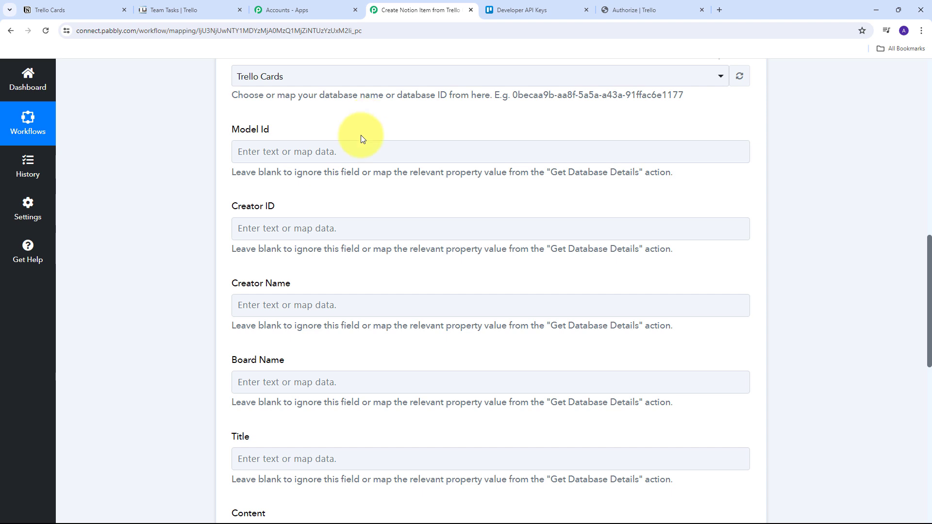
Switch to the Trello Cards database in Notion and compare its columns with the action's fields
click(56, 10)
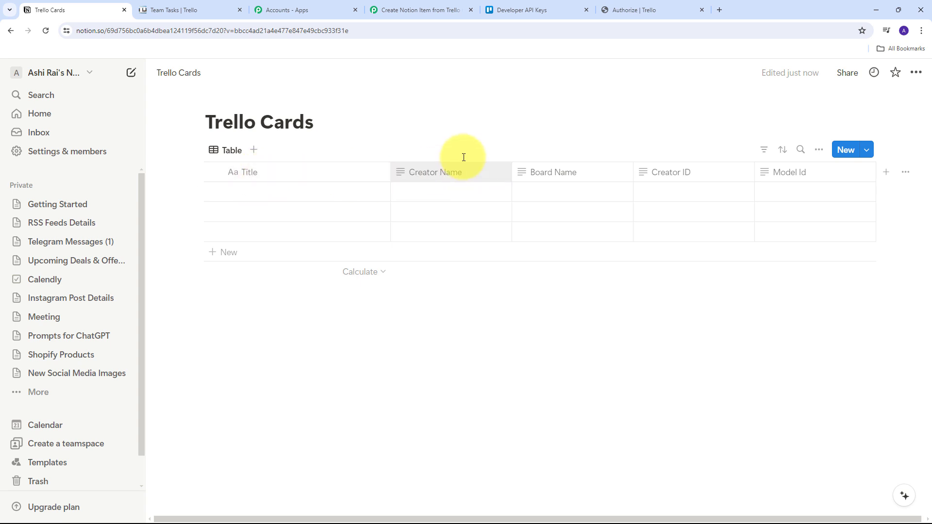
click(414, 13)
scroll(180, 201, up, 1)
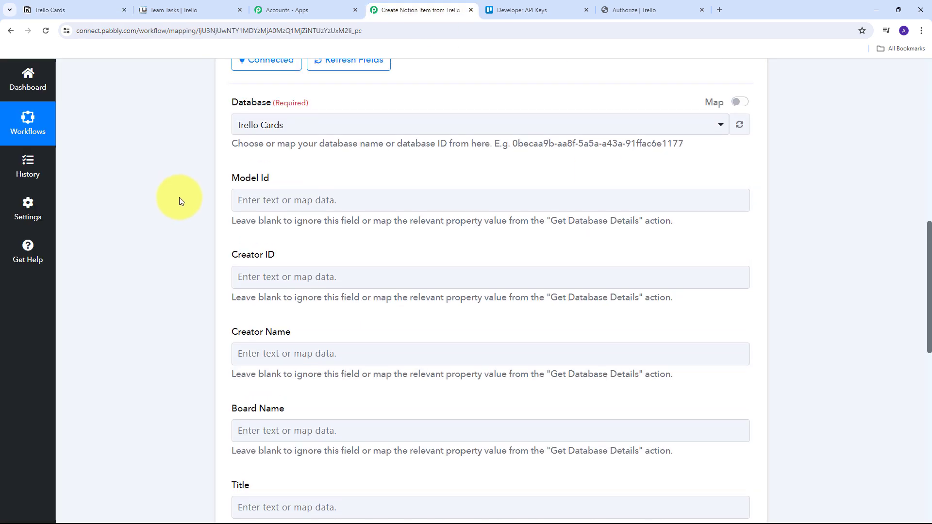
scroll(373, 315, down, 2)
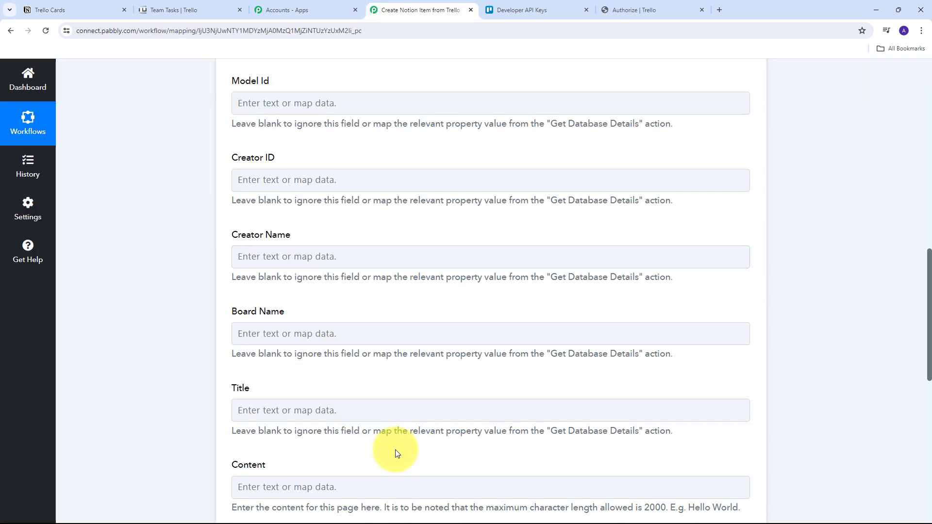
Map the Notion action's Model Id field to the Model Id value from the Trello New Card step
scroll(378, 364, up, 1)
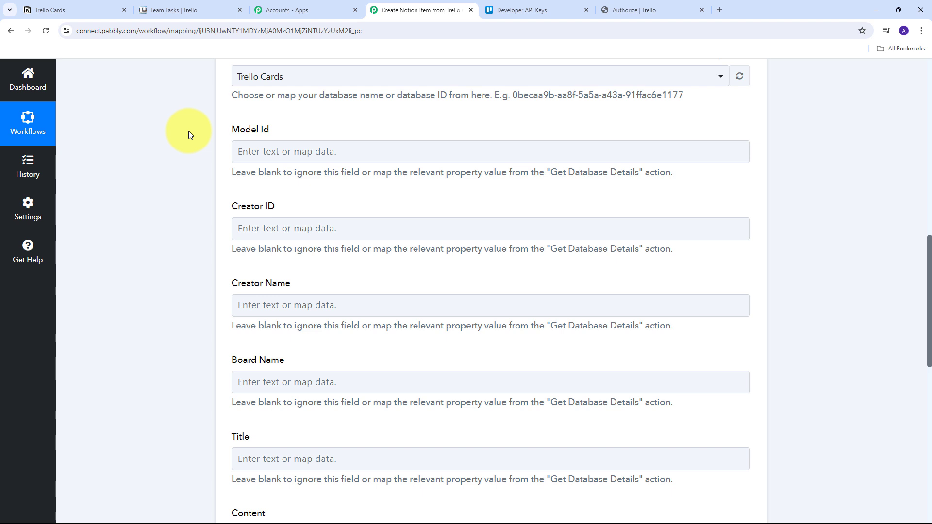
click(250, 154)
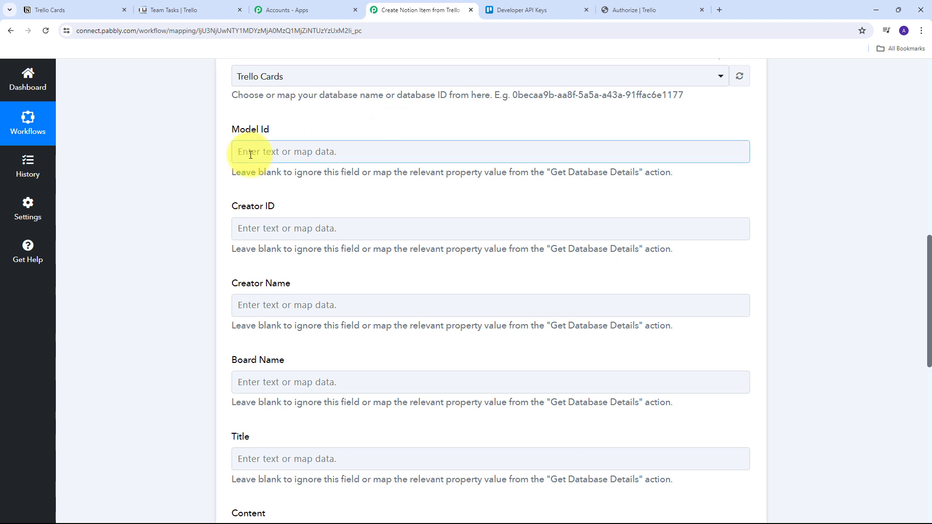
click(265, 154)
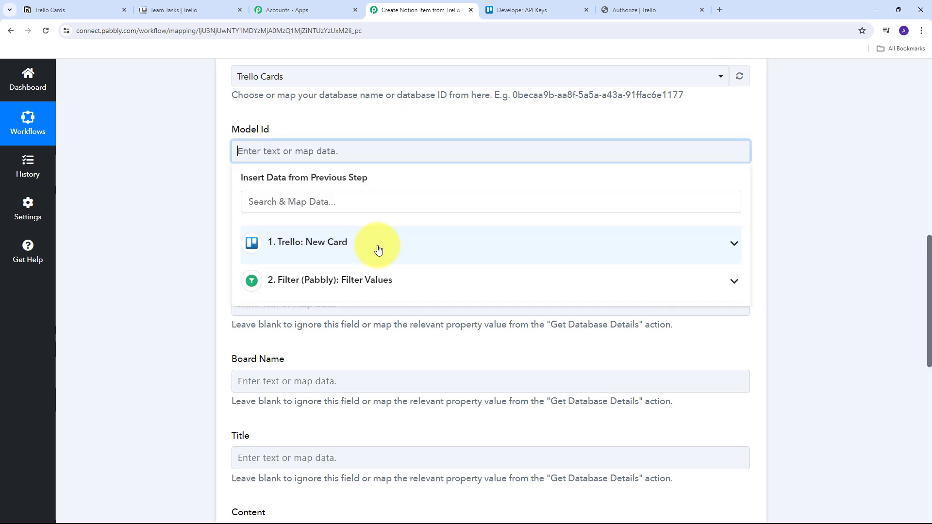
click(311, 242)
scroll(369, 310, down, 2)
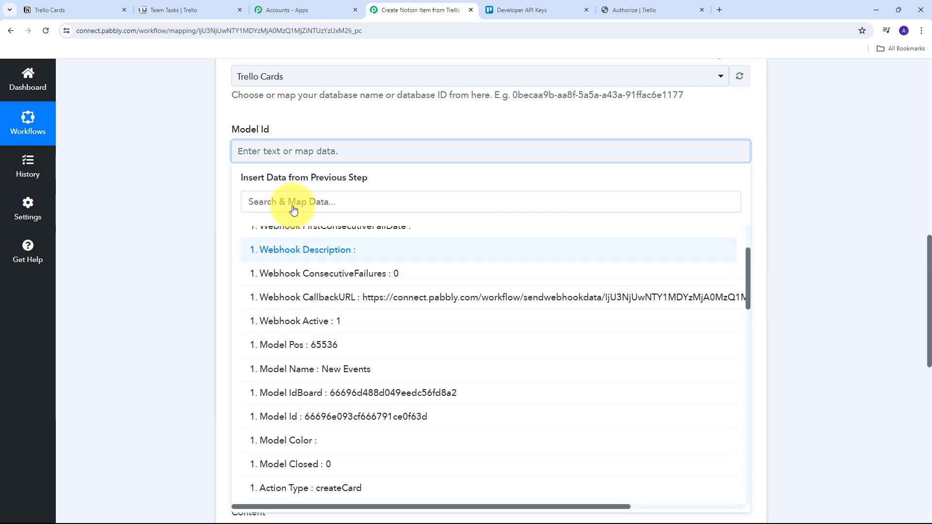
scroll(342, 327, down, 1)
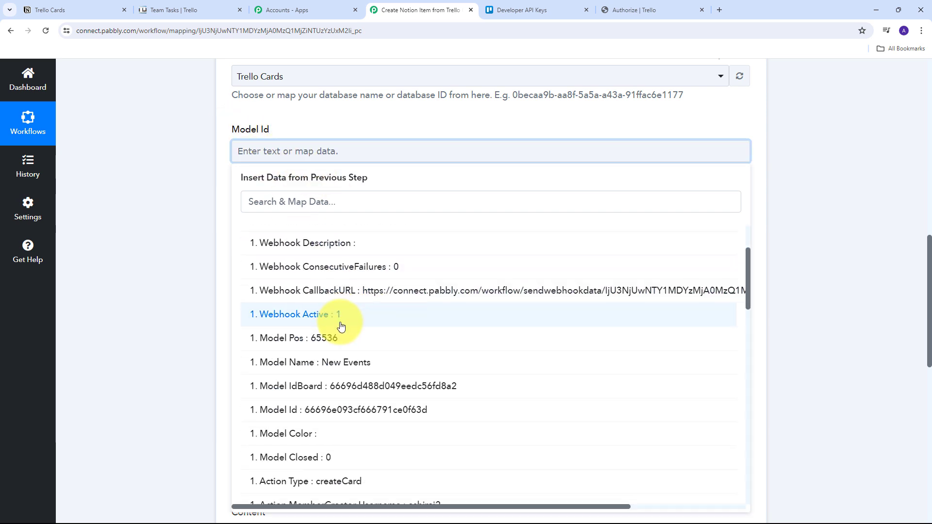
scroll(342, 327, down, 2)
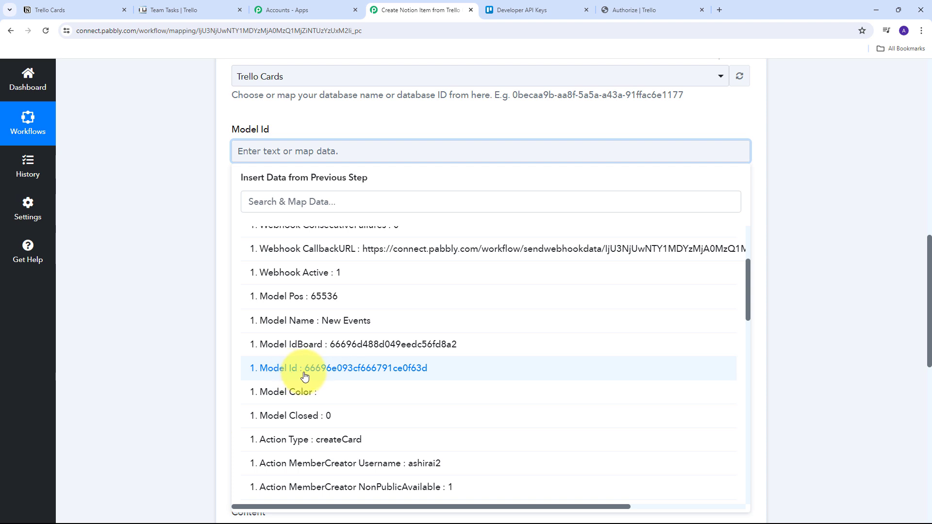
click(339, 371)
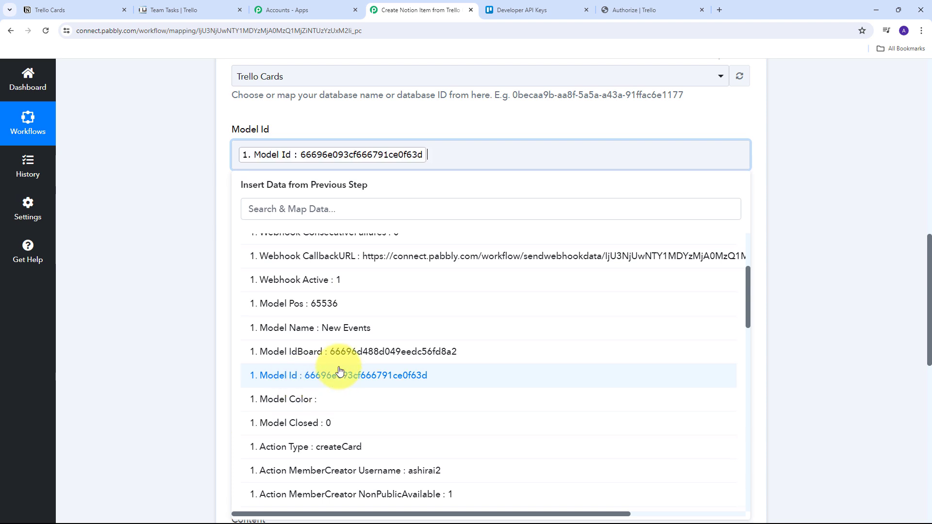
click(172, 173)
Map the Creator ID field to Action MemberCreator Id from the Trello New Card step
scroll(280, 180, down, 2)
click(256, 136)
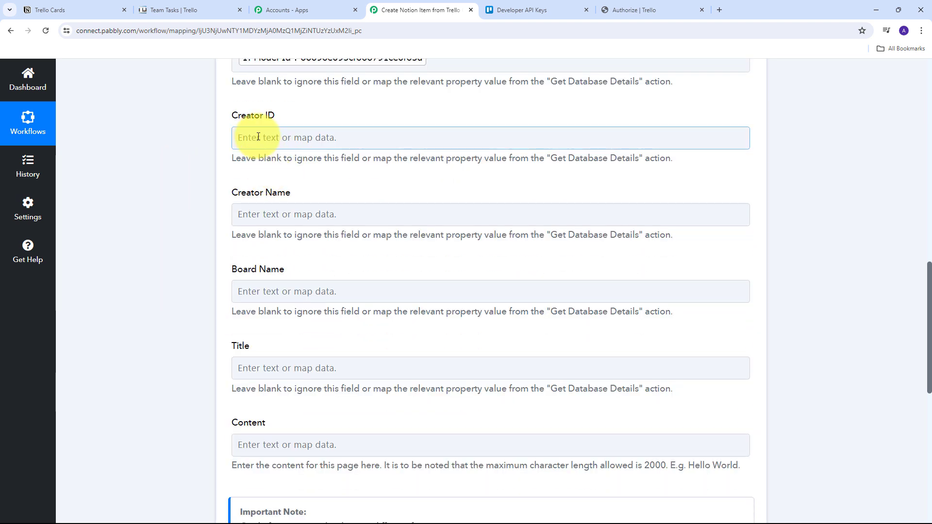
click(289, 138)
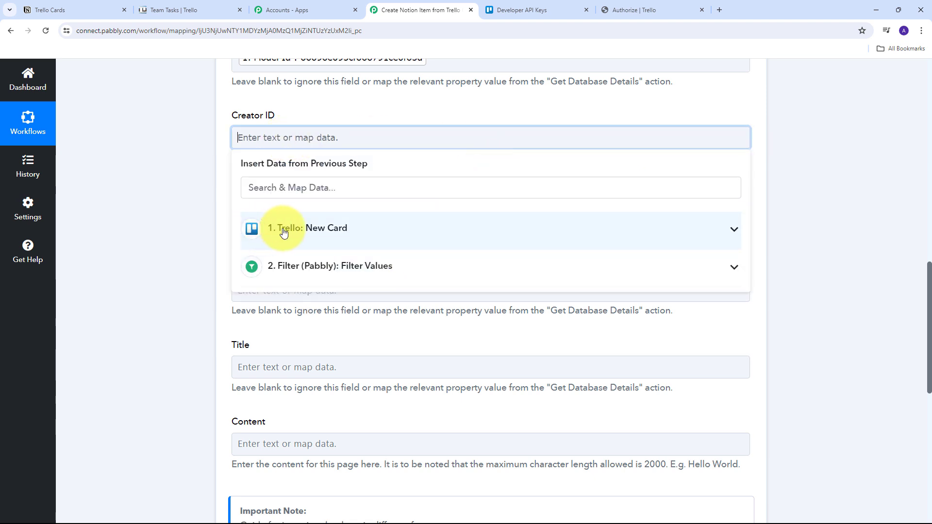
click(391, 235)
scroll(312, 298, down, 10)
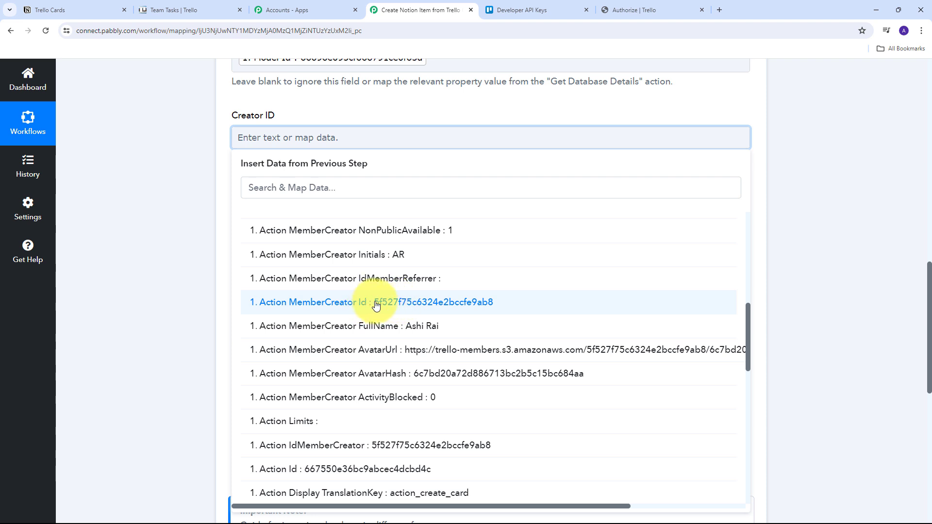
click(411, 303)
click(168, 213)
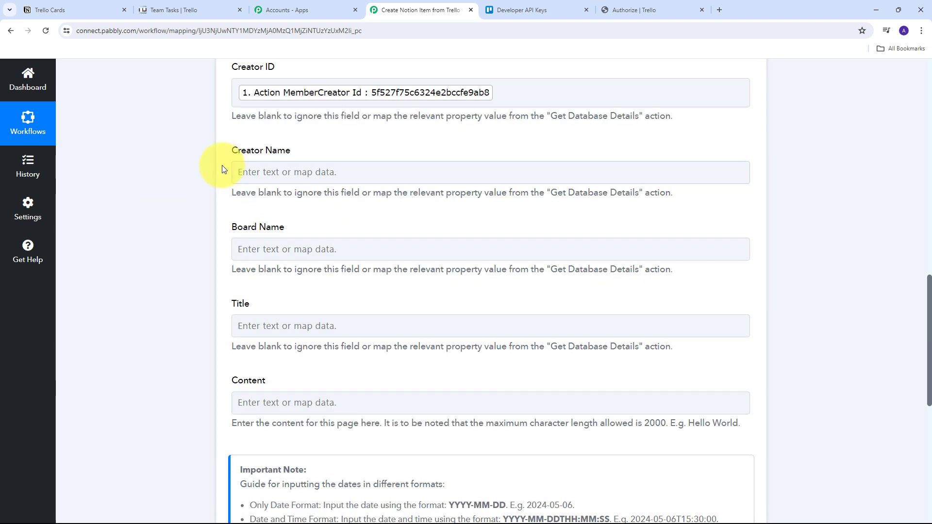
Map the Creator Name field to Action MemberCreator FullName from the Trello New Card step
click(255, 170)
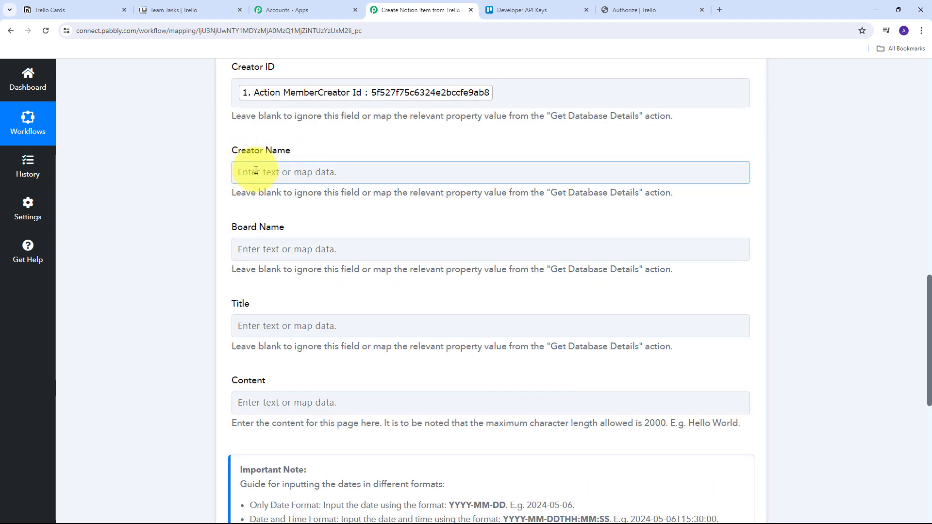
click(256, 170)
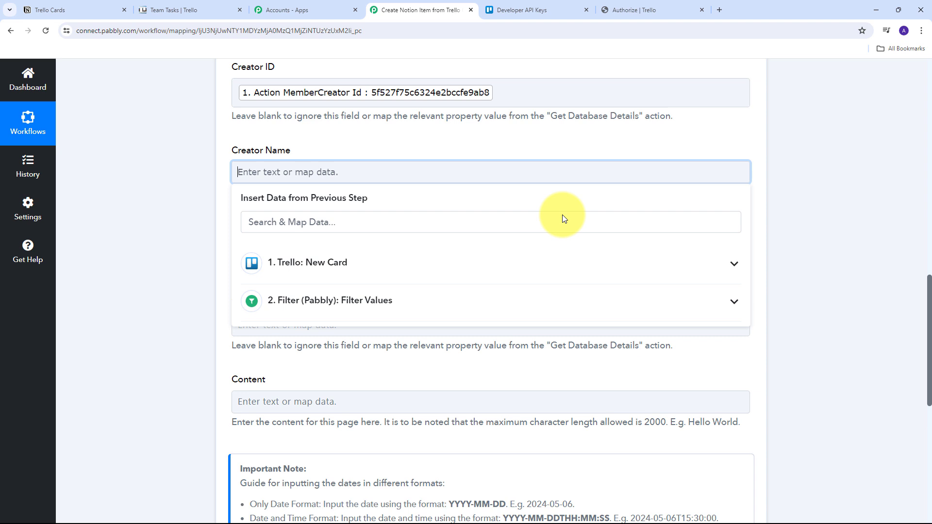
click(359, 266)
scroll(485, 306, down, 10)
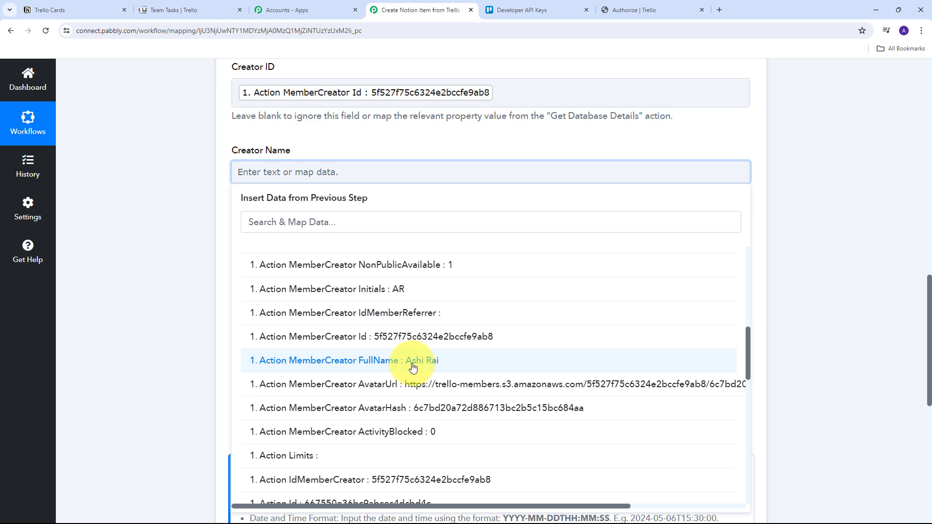
click(413, 367)
click(194, 239)
Map the Board Name field to Action Data Board Name from the Trello New Card step
scroll(206, 207, down, 1)
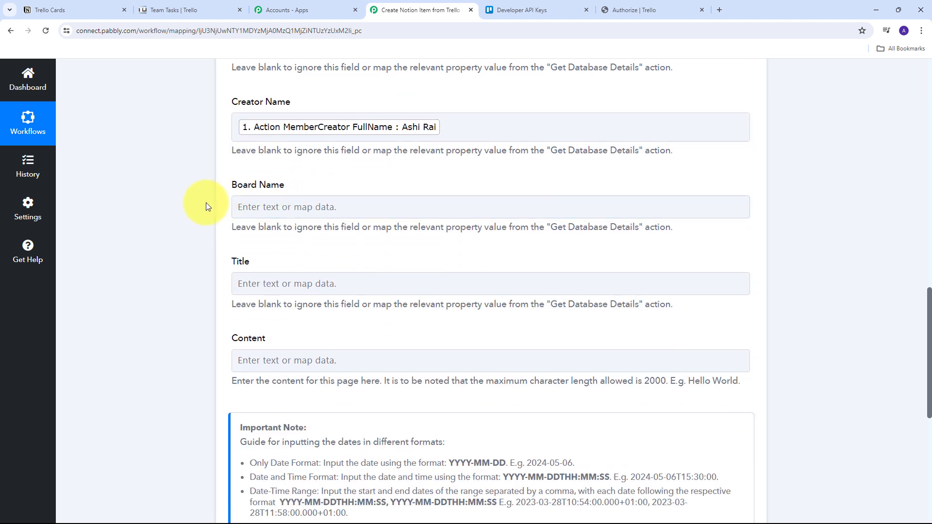
click(266, 206)
click(275, 207)
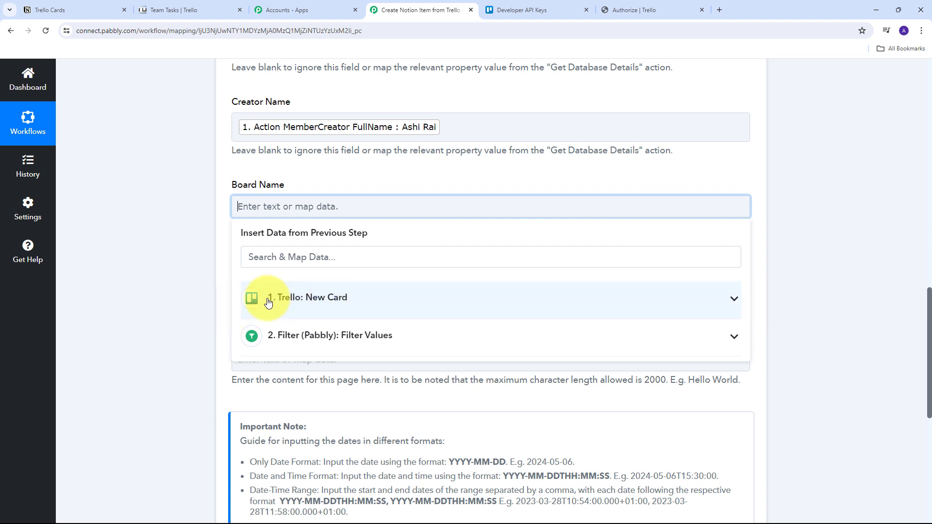
click(412, 304)
scroll(379, 298, down, 6)
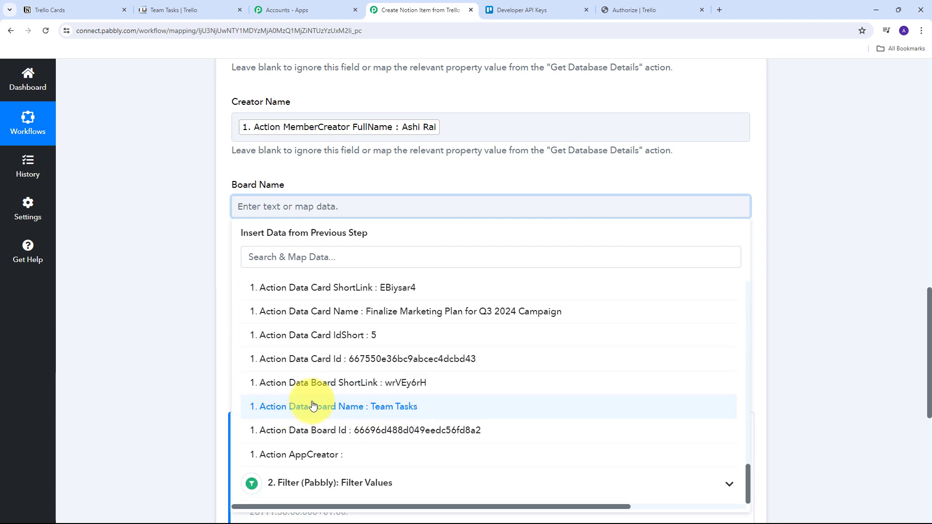
click(362, 409)
click(154, 275)
Map the Title field to Action Display Entities Card Text from the Trello New Card step
scroll(214, 208, down, 1)
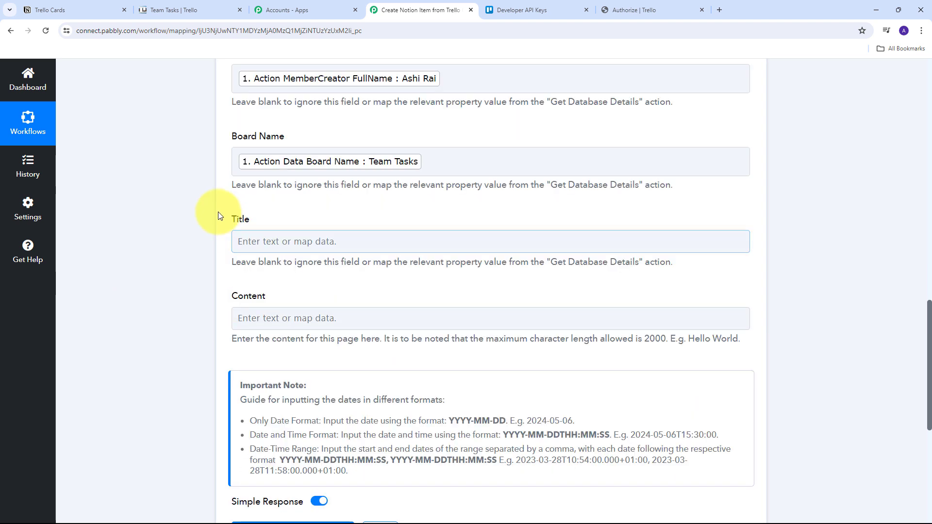
click(240, 241)
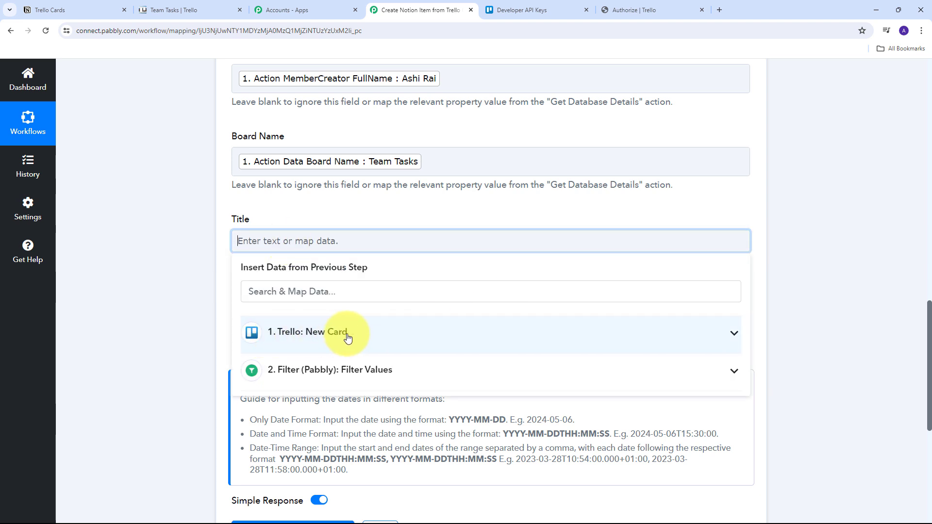
click(384, 333)
scroll(466, 347, down, 10)
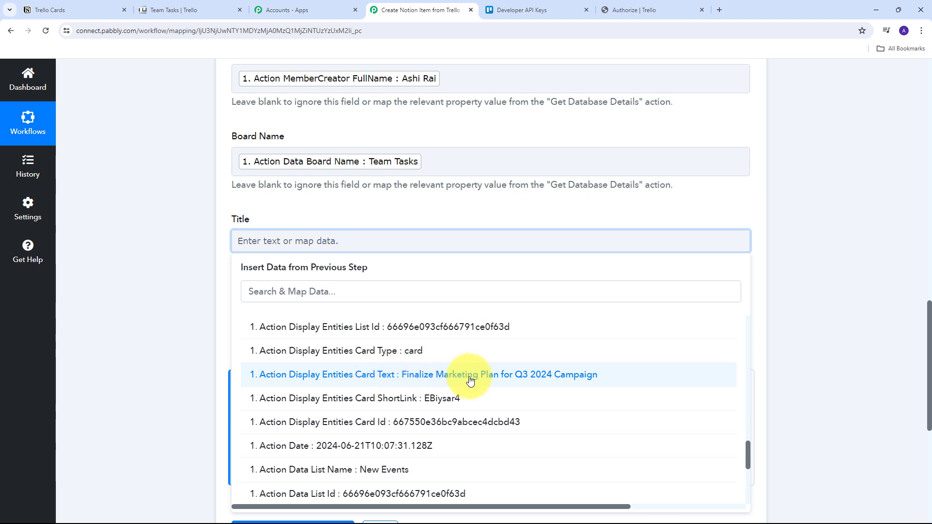
click(504, 381)
click(199, 312)
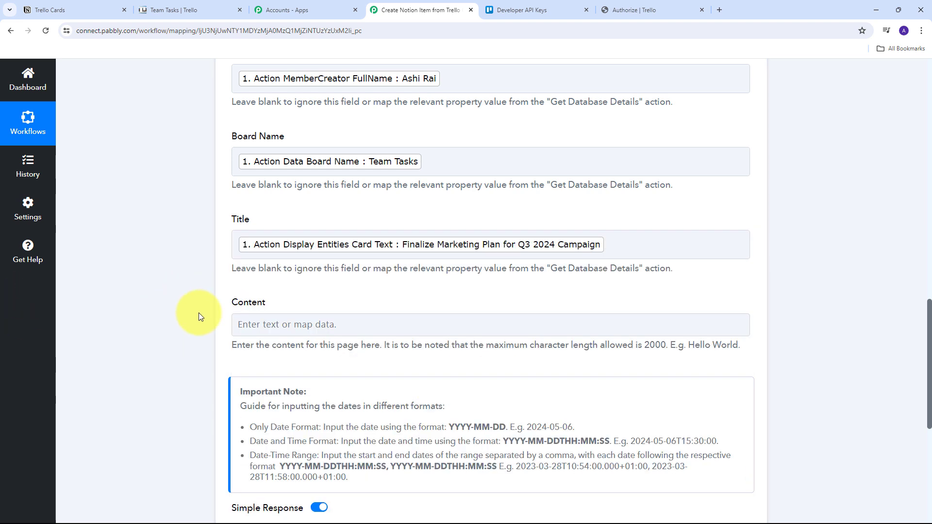
Review the mapped fields, save the Notion action with a test request, and look through the response
scroll(230, 313, up, 5)
scroll(191, 286, up, 1)
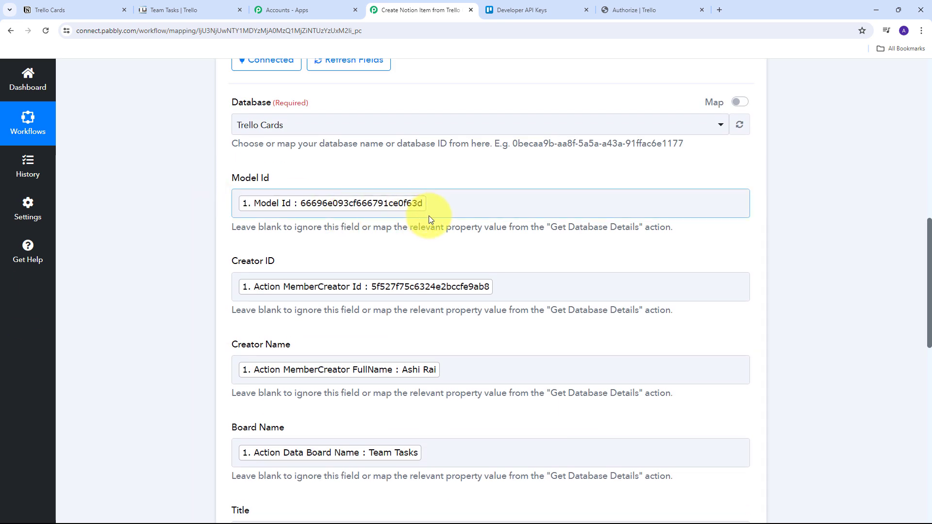
scroll(509, 245, down, 2)
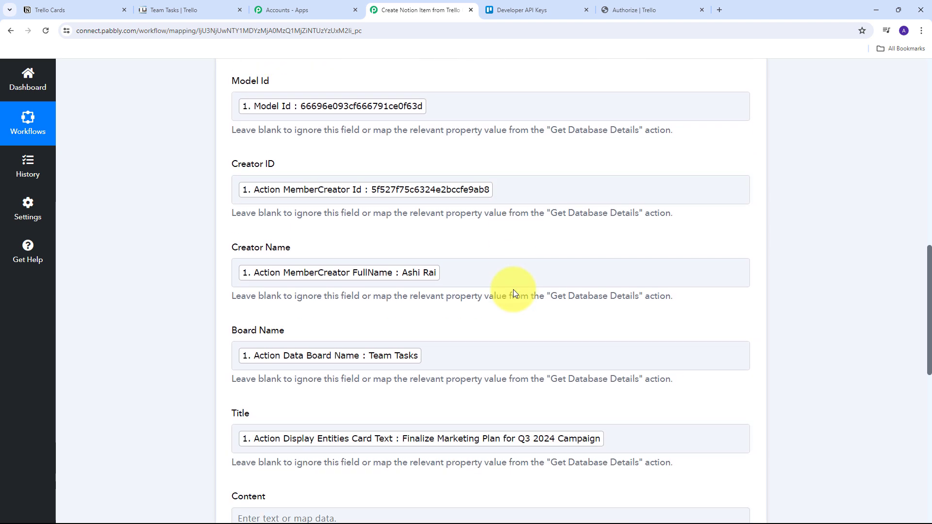
scroll(513, 293, up, 1)
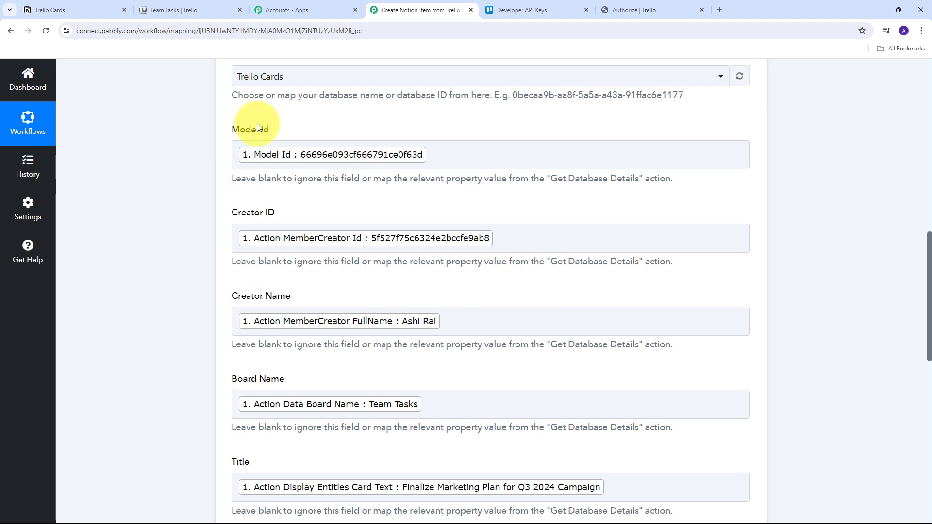
scroll(483, 371, down, 1)
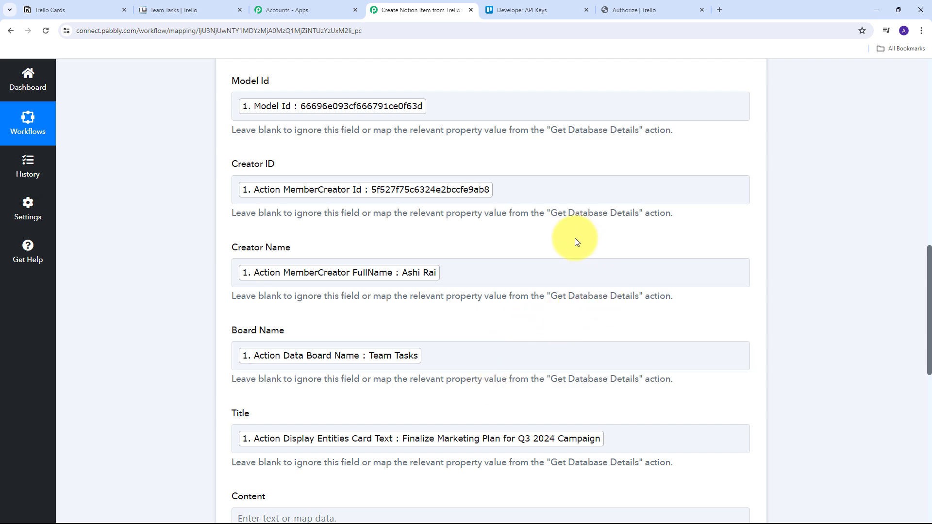
scroll(577, 241, down, 6)
scroll(576, 241, down, 3)
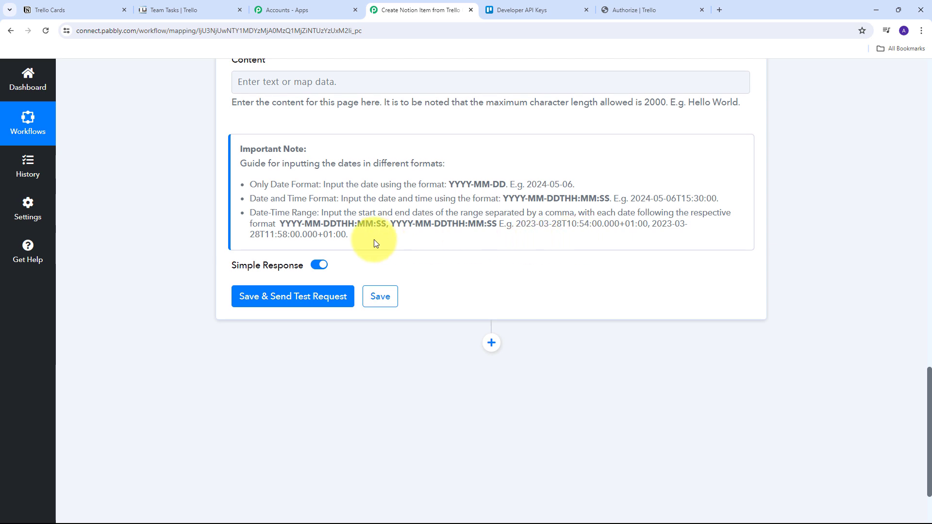
click(297, 296)
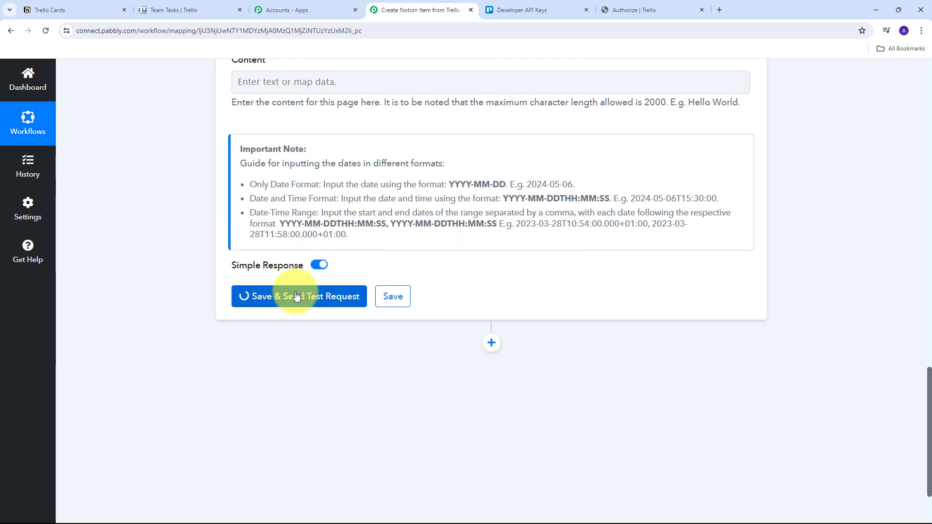
scroll(795, 250, down, 2)
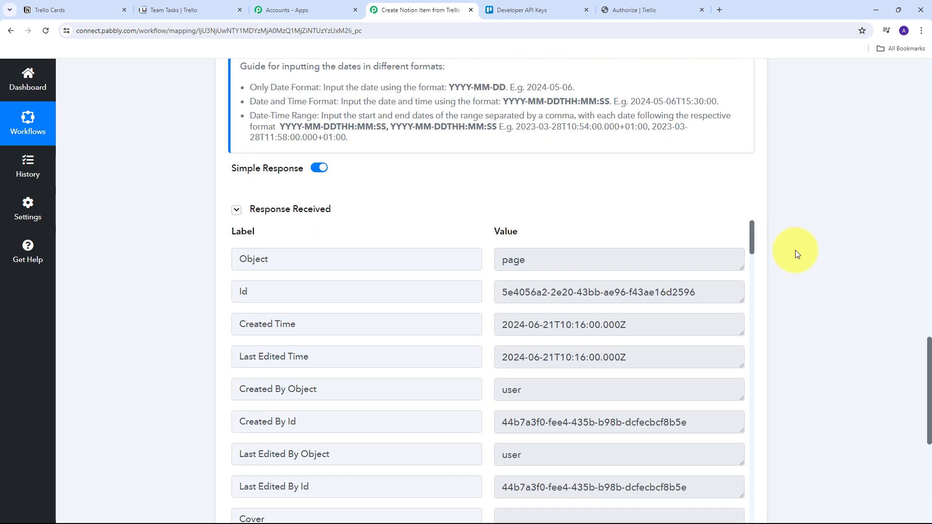
scroll(795, 250, down, 2)
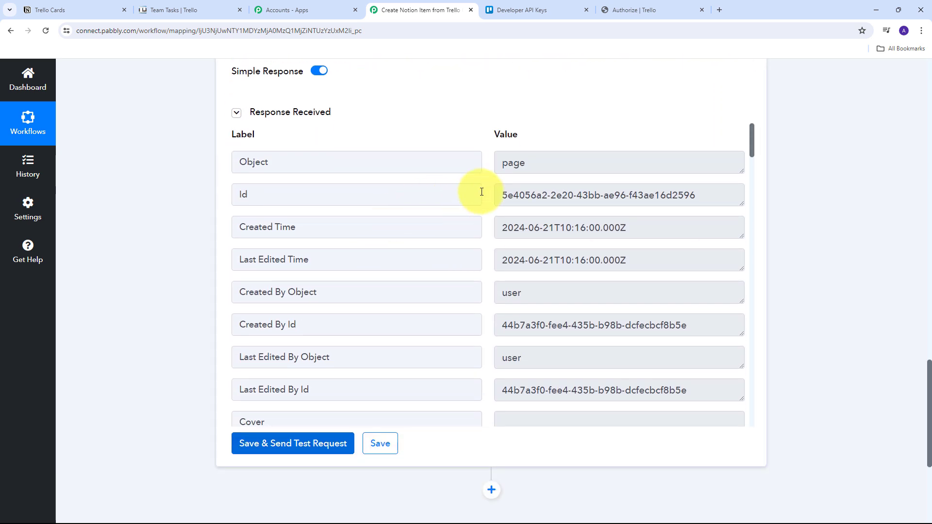
scroll(482, 191, down, 7)
scroll(482, 192, up, 7)
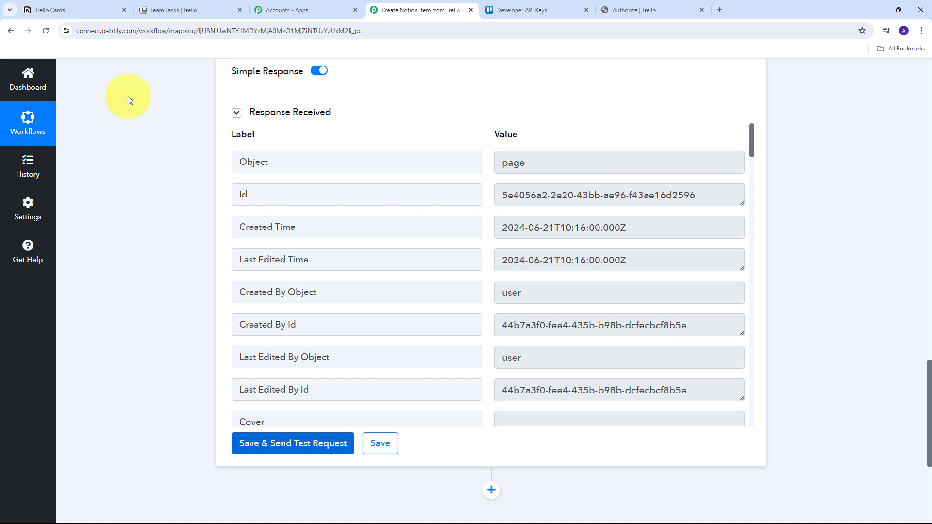
Switch to the Trello Cards database in Notion and compare its new row with the card on Trello's Team Tasks board
click(61, 10)
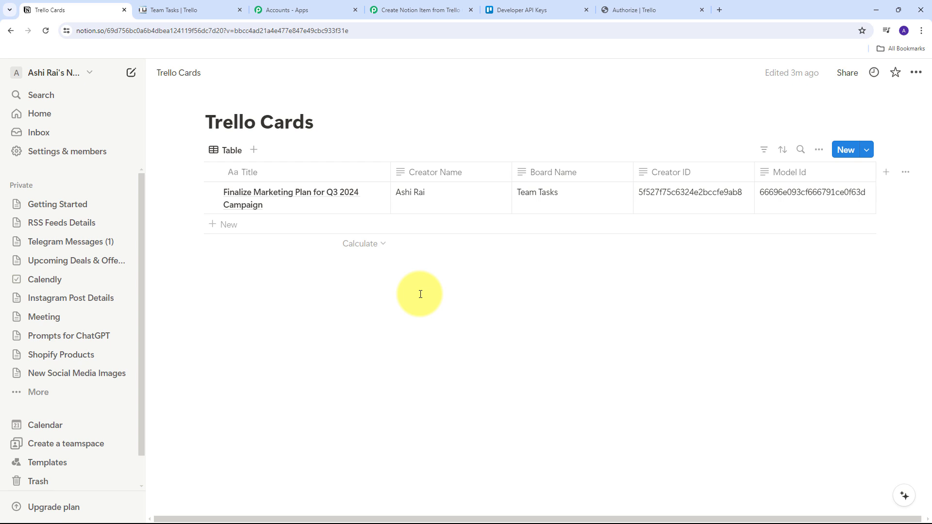
click(186, 11)
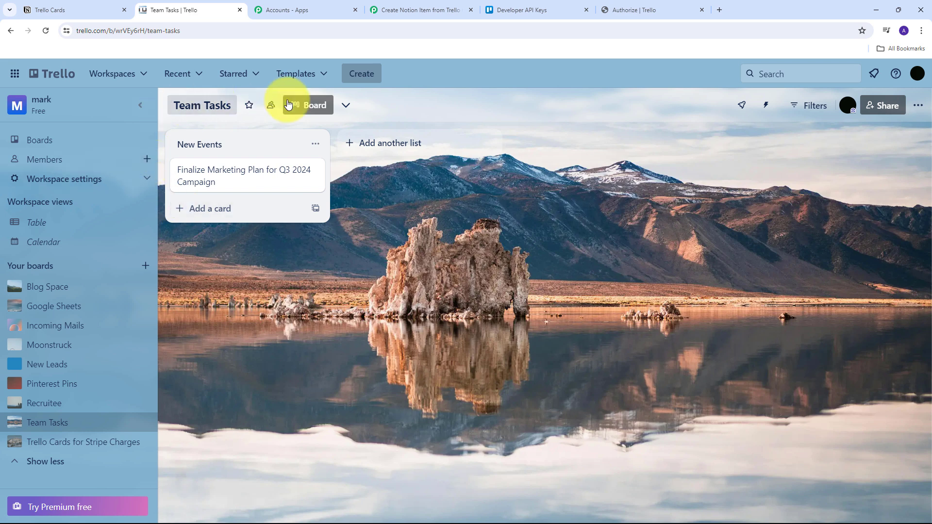
click(48, 6)
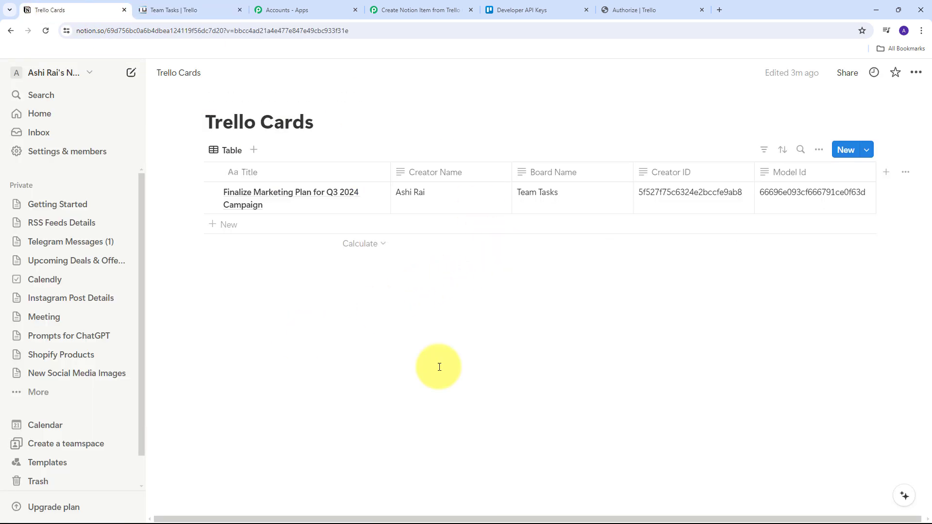
click(183, 7)
click(75, 7)
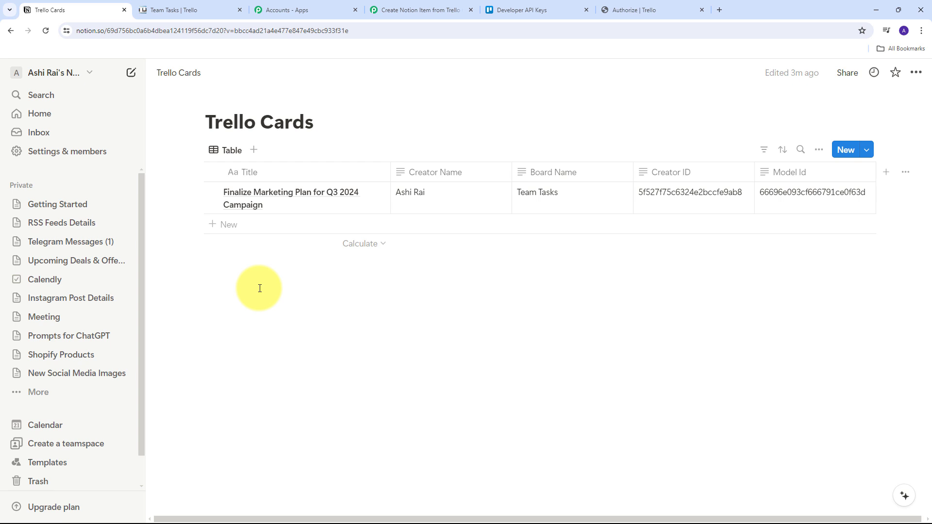
click(194, 7)
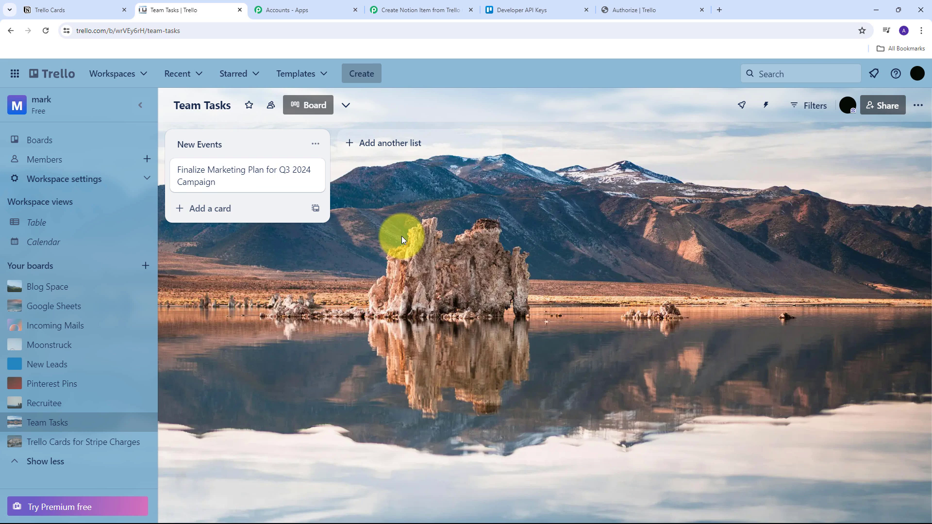
Add a card titled Team Meeting to the New Events list on Trello's Team Tasks board and check for it in Notion's Trello Cards database
click(81, 6)
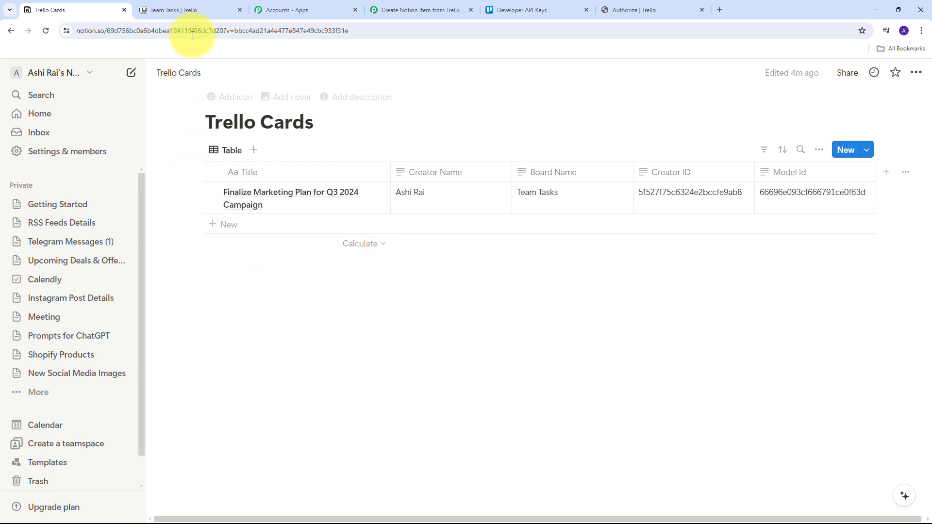
click(191, 11)
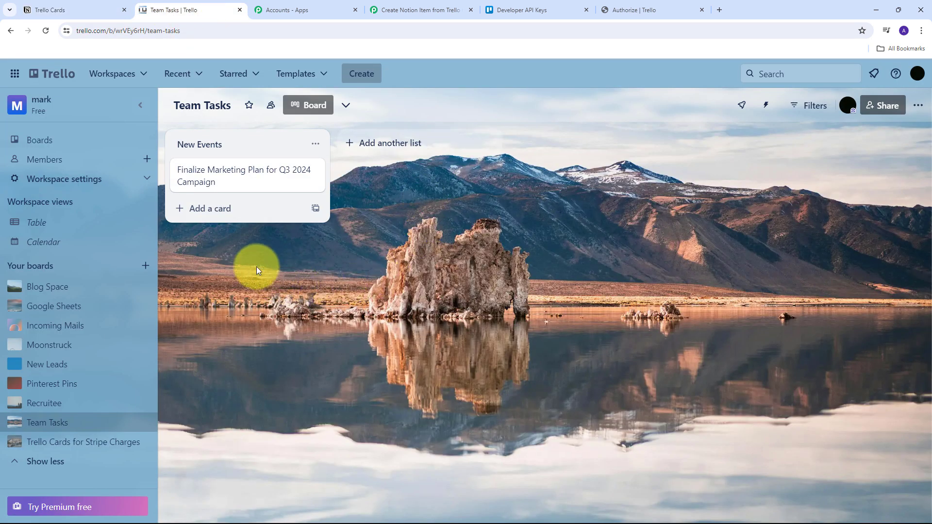
click(199, 214)
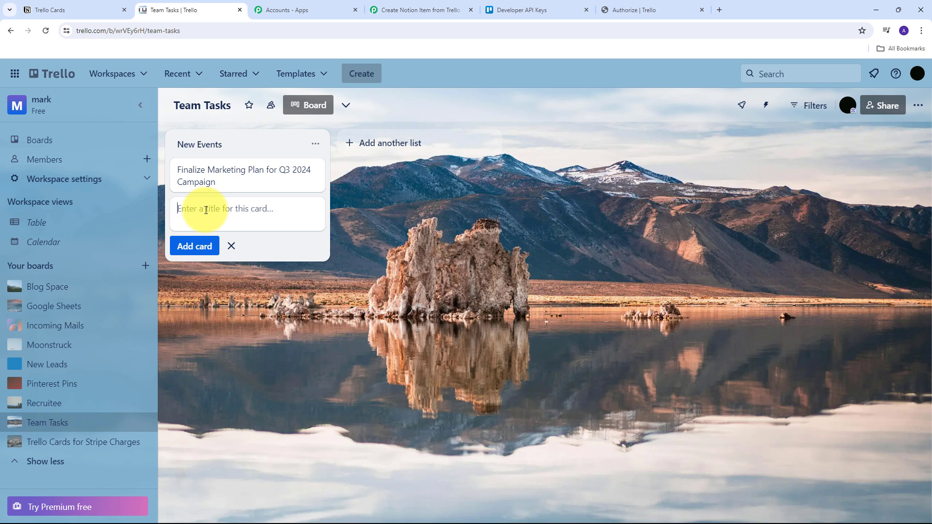
text(Team Meeting)
key(Return)
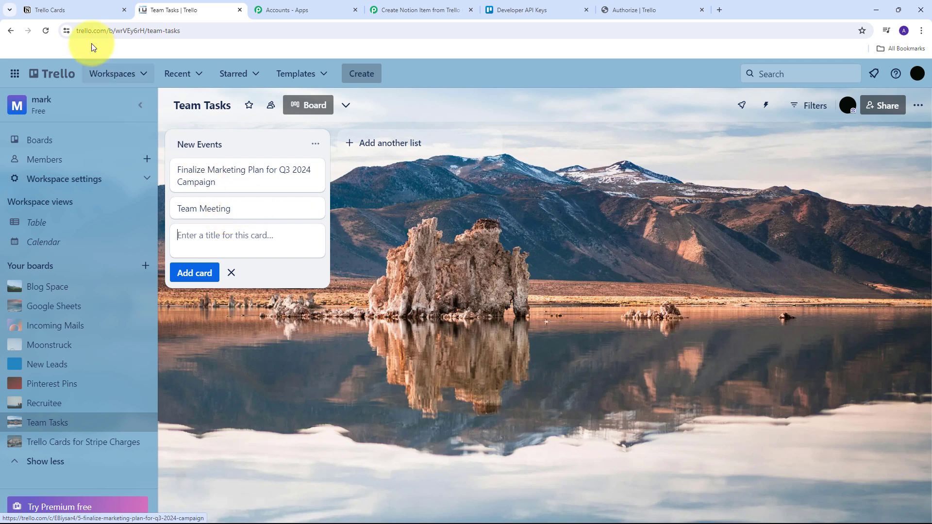
click(58, 3)
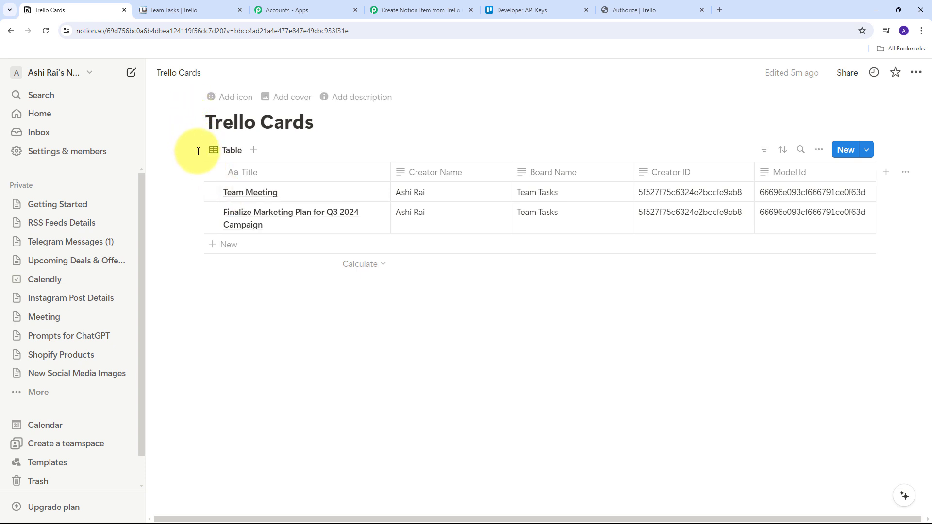
Switch to the Create Notion Item from Trello Card workflow in Pabbly Connect, collapse its Notion step, and review the complete workflow
click(415, 10)
click(747, 342)
scroll(161, 290, up, 1)
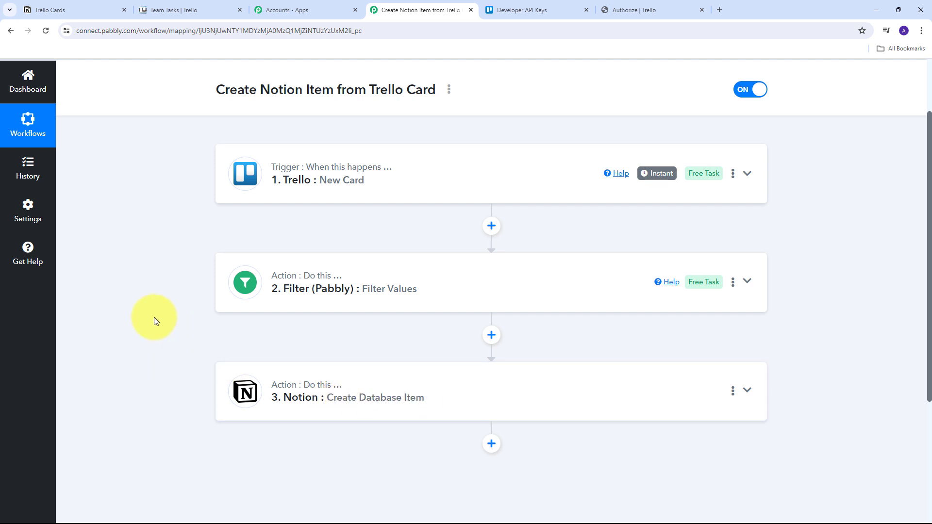
scroll(153, 316, up, 2)
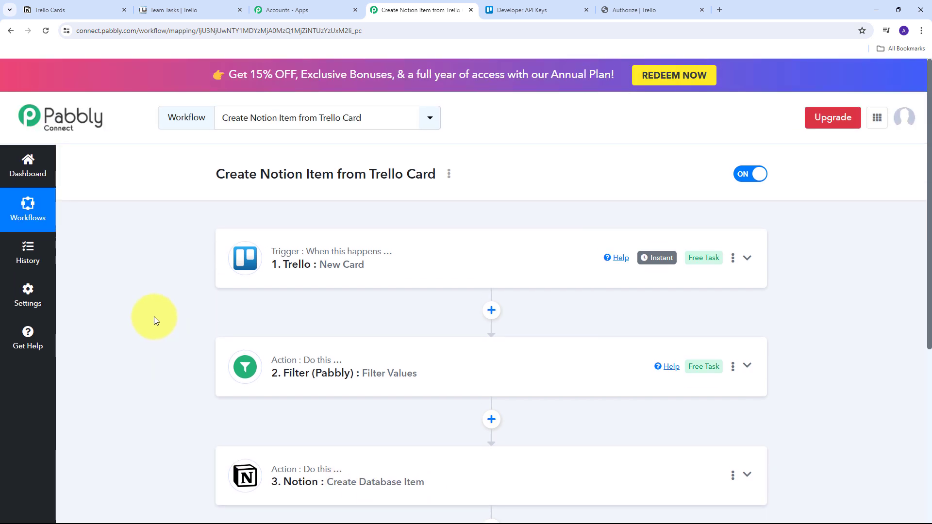